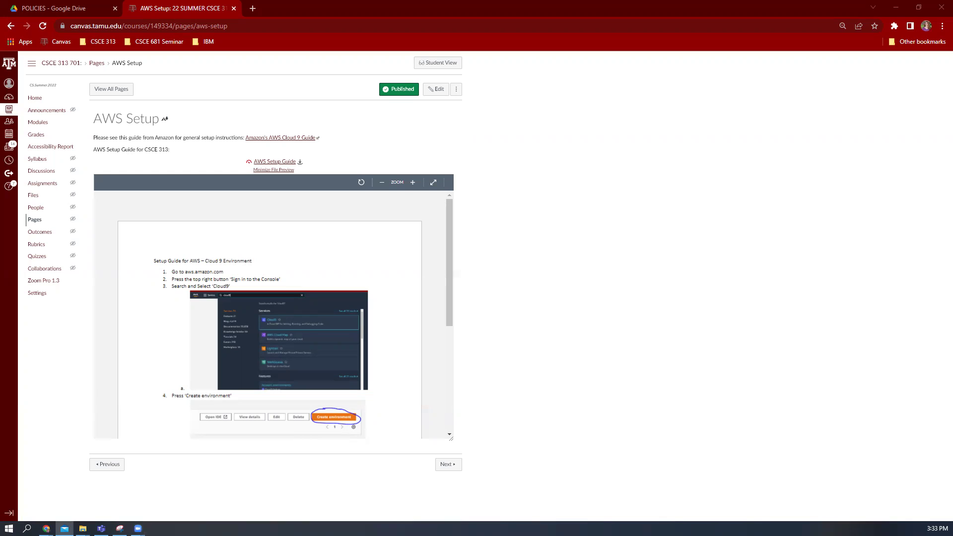
Focus the browser and close the Canvas 'AWS Setup' page tab
left_click(593, 151)
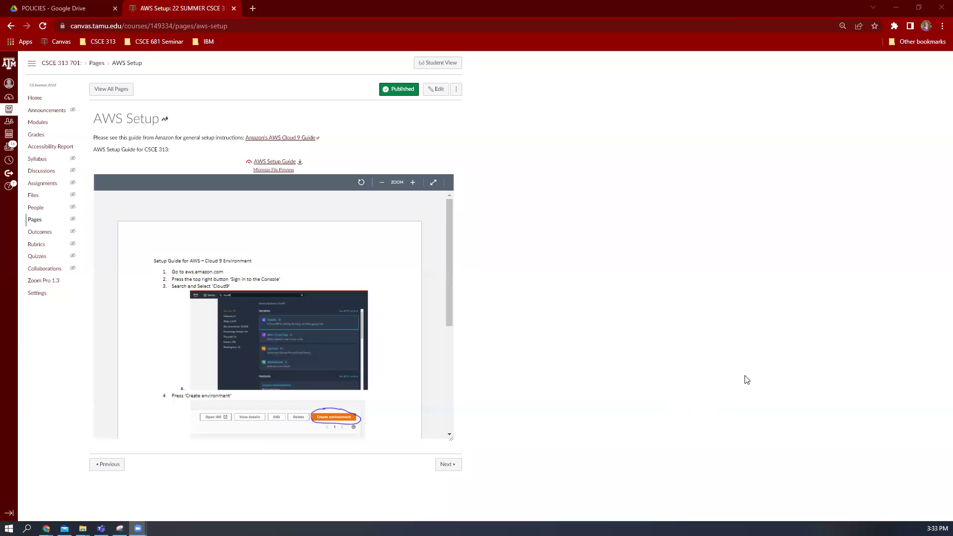
left_click(745, 379)
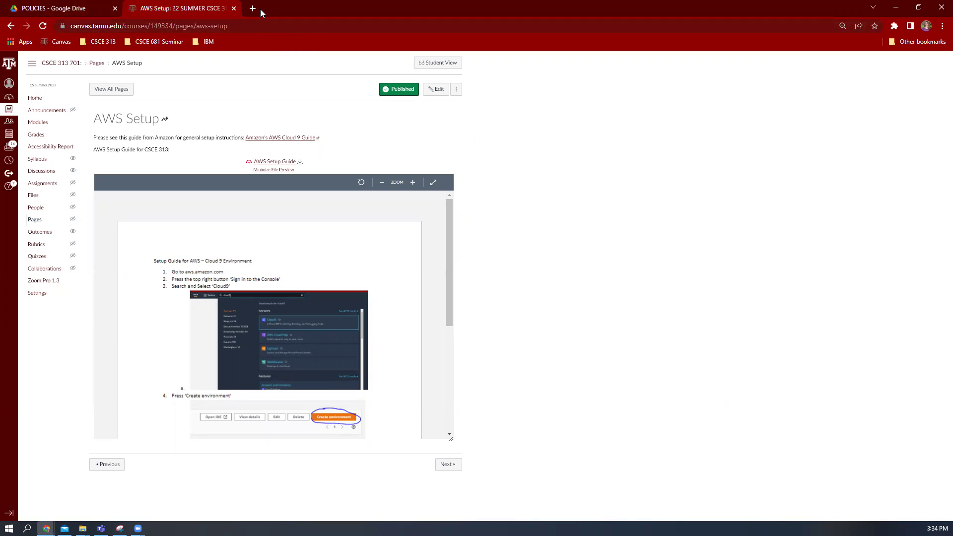
left_click(233, 8)
Load aws.amazon.com in a new tab and go to the console sign-in
left_click(140, 7)
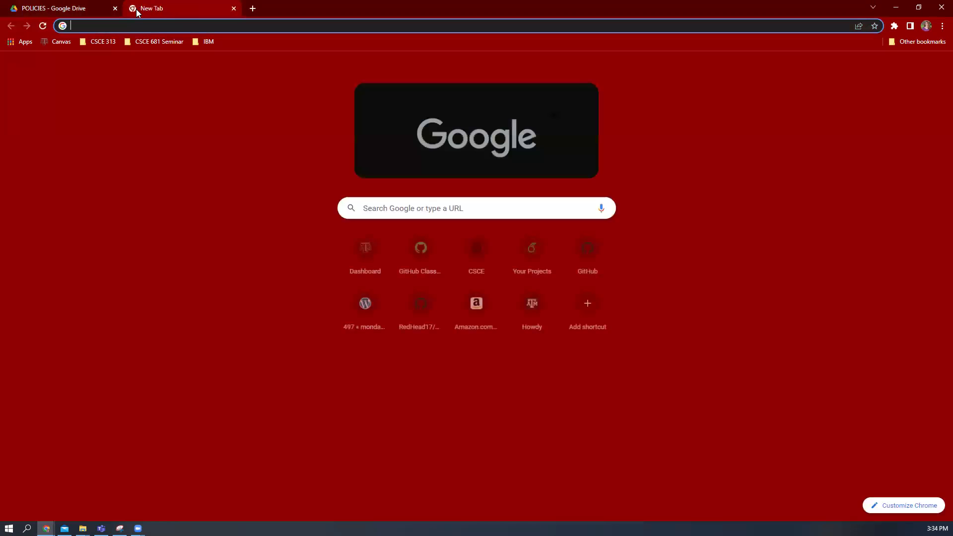
type("aws")
key("Return")
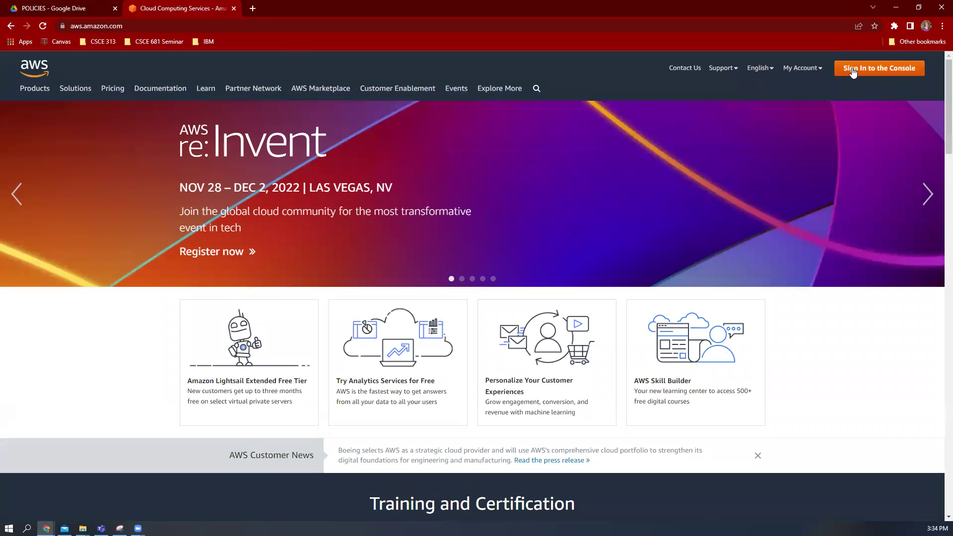
left_click(852, 69)
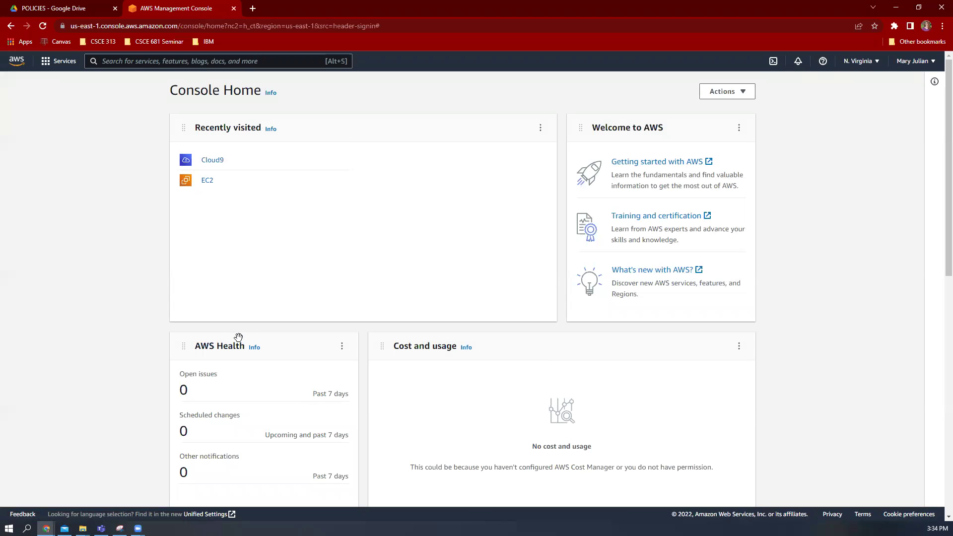
Find Cloud9 through the console search and start creating a new environment
left_click(271, 64)
type("cloud9")
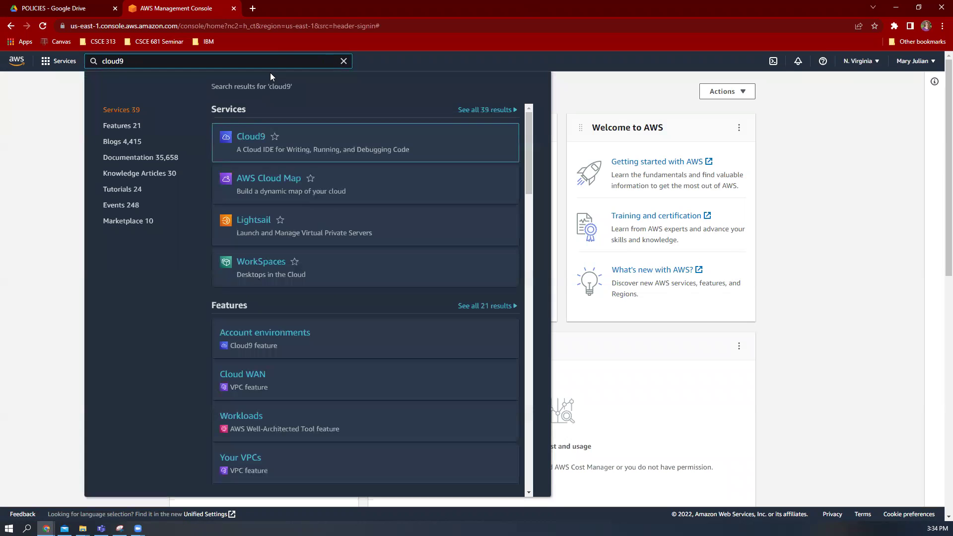
left_click(252, 142)
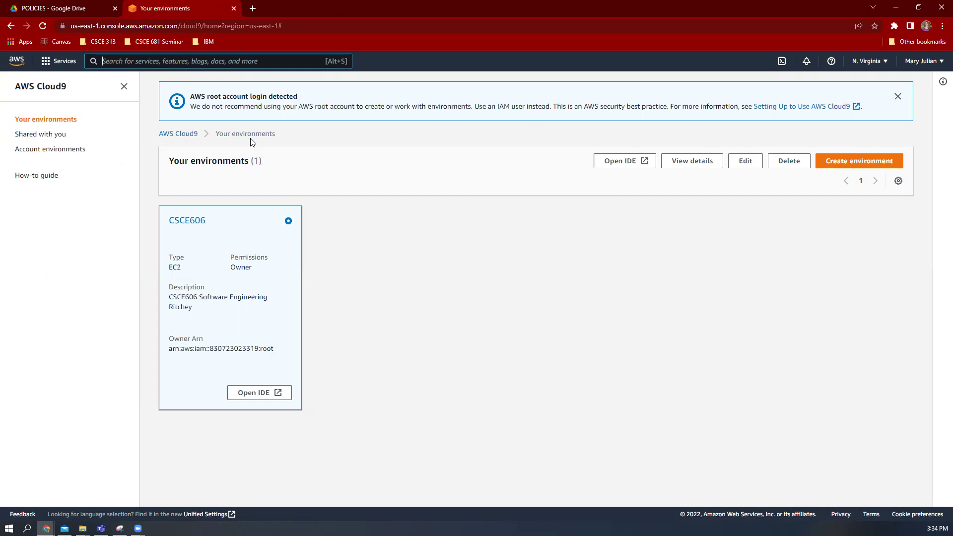
left_click(837, 166)
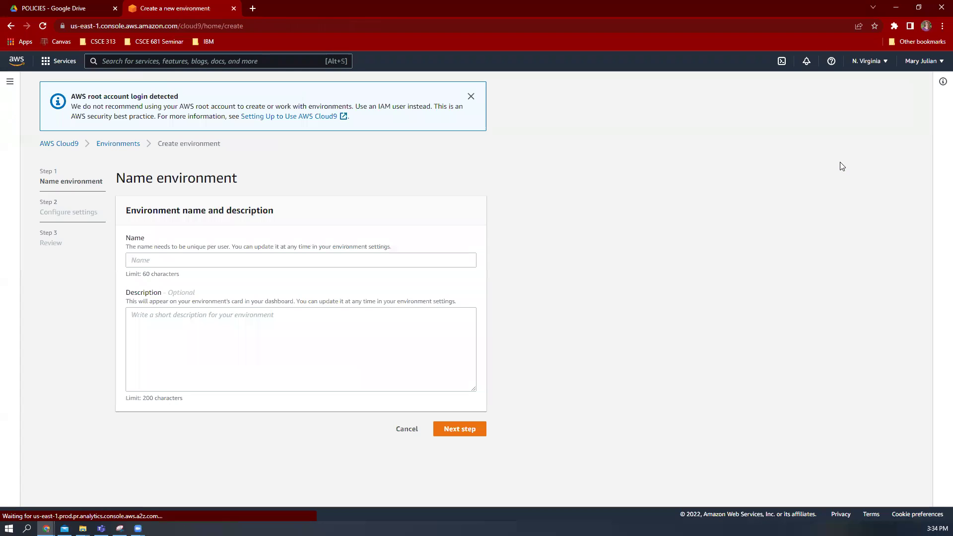
Name the environment 'cscE313 Summer' and continue to the settings step
left_click(250, 262)
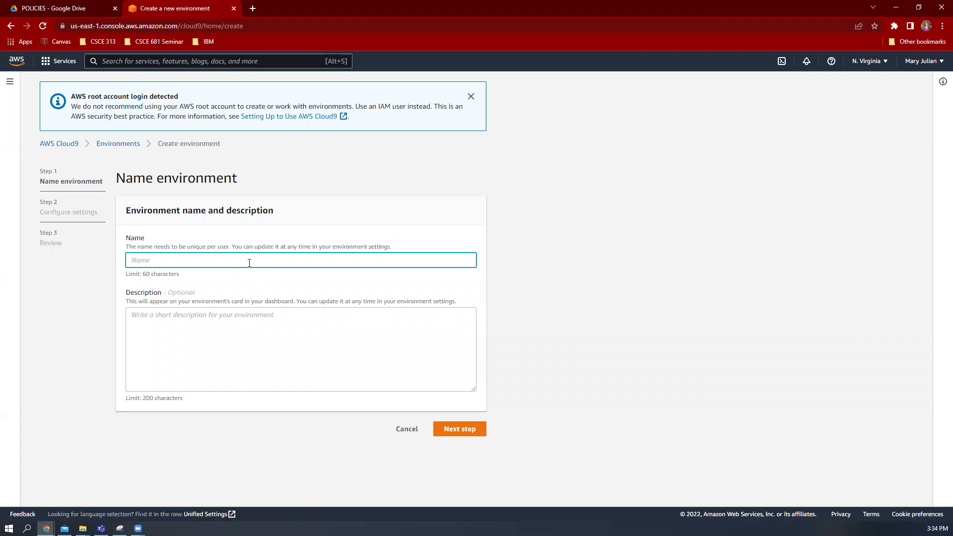
type("cscE313 Summer")
left_click(460, 429)
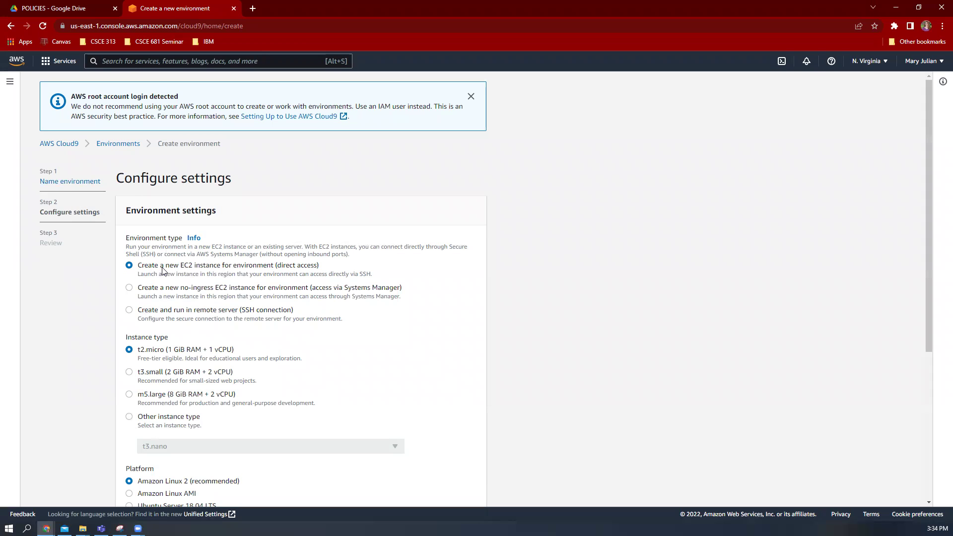
Choose Ubuntu Server 18.04 LTS as the platform, review, and create the environment
scroll(395, 290, "down", 3)
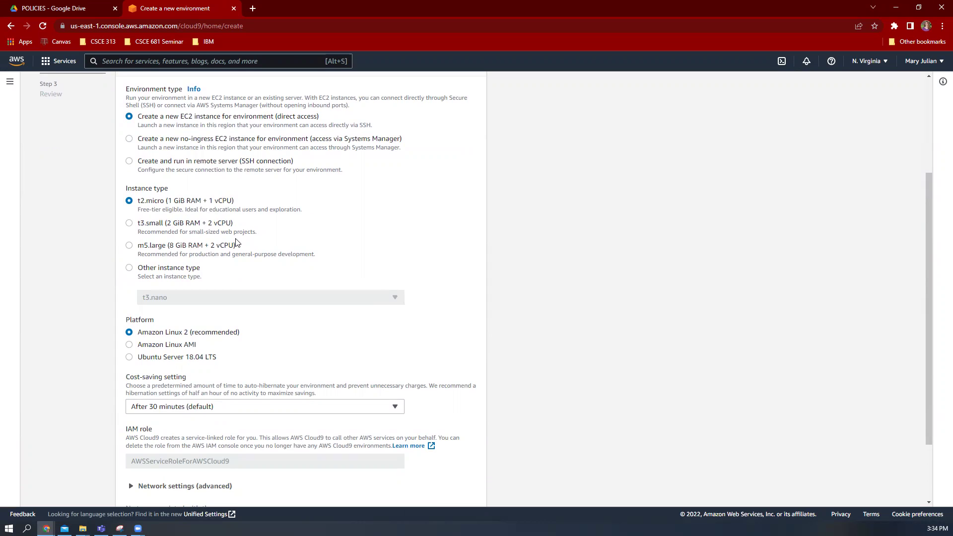
left_click(191, 358)
scroll(280, 384, "down", 3)
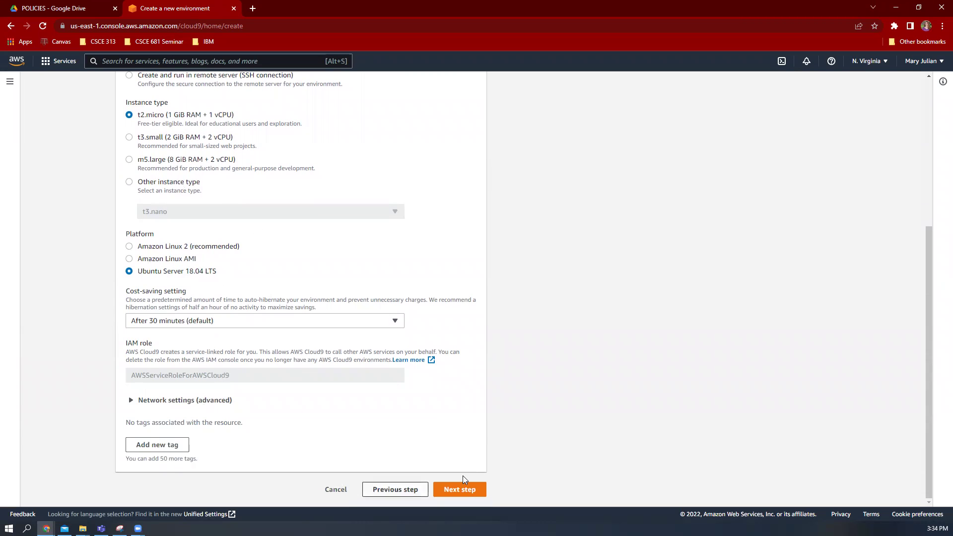
left_click(460, 489)
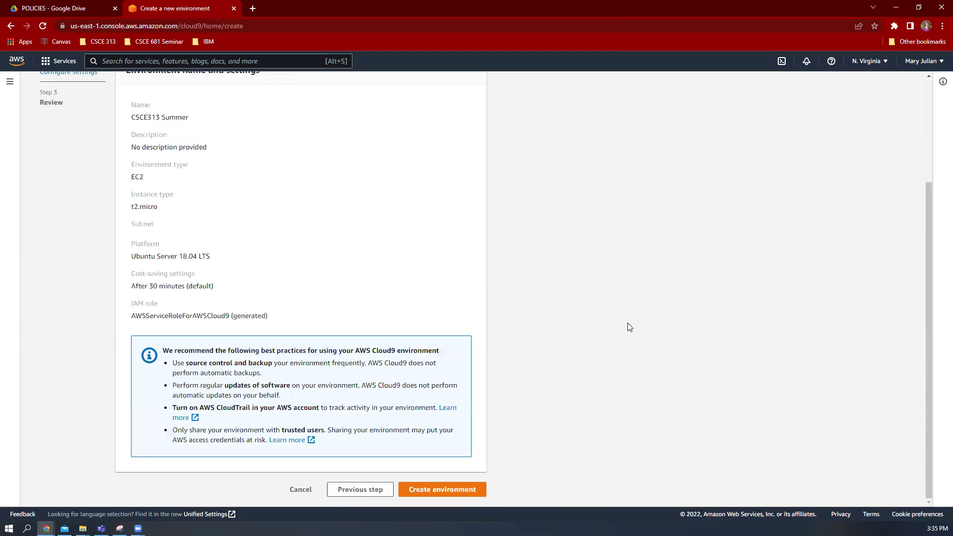
left_click_drag(228, 257, 113, 257)
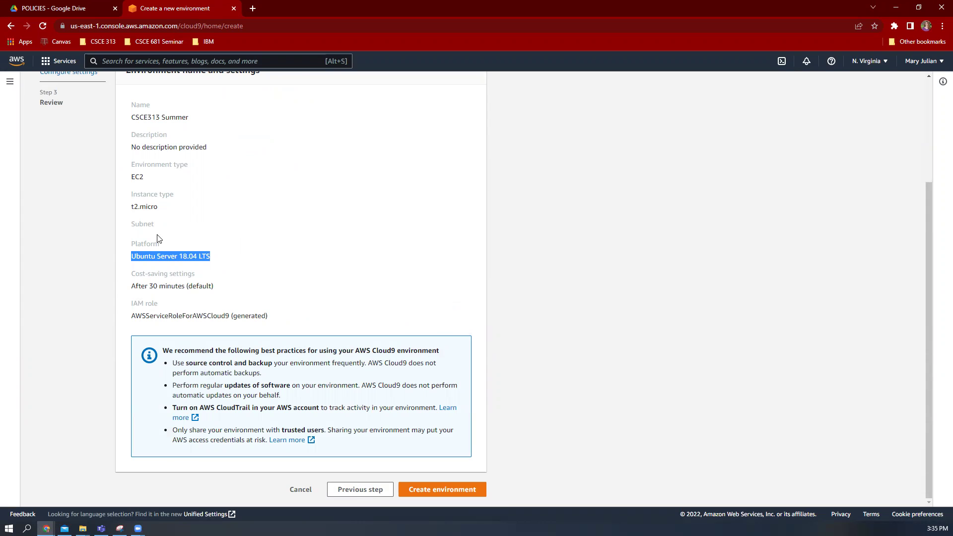
scroll(281, 267, "up", 3)
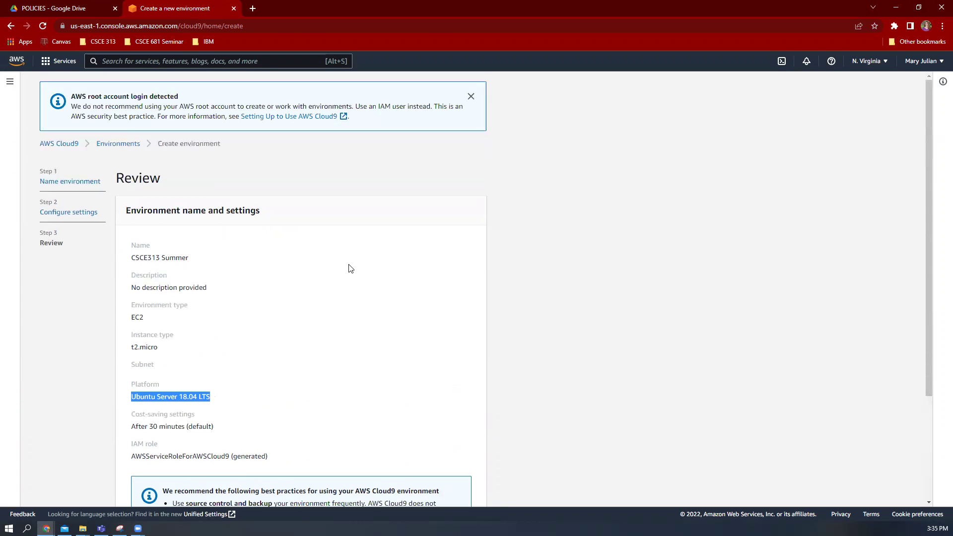
scroll(350, 268, "down", 3)
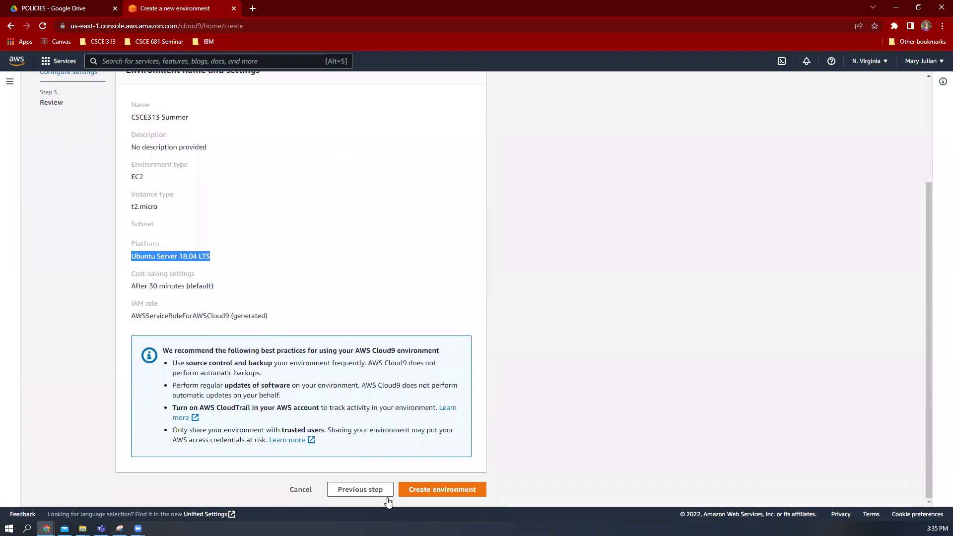
left_click(438, 490)
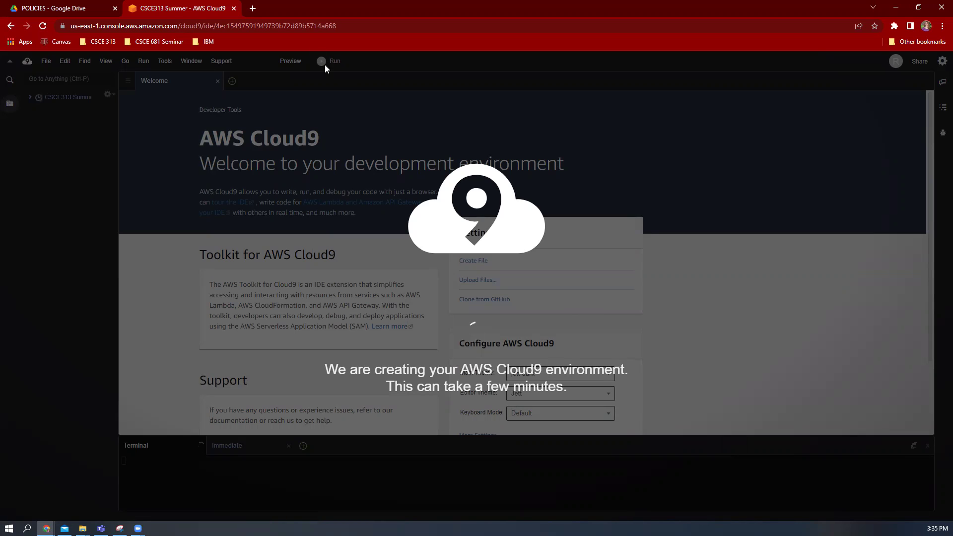
Open a blank new browser tab while the Cloud9 environment is still being created
left_click(253, 8)
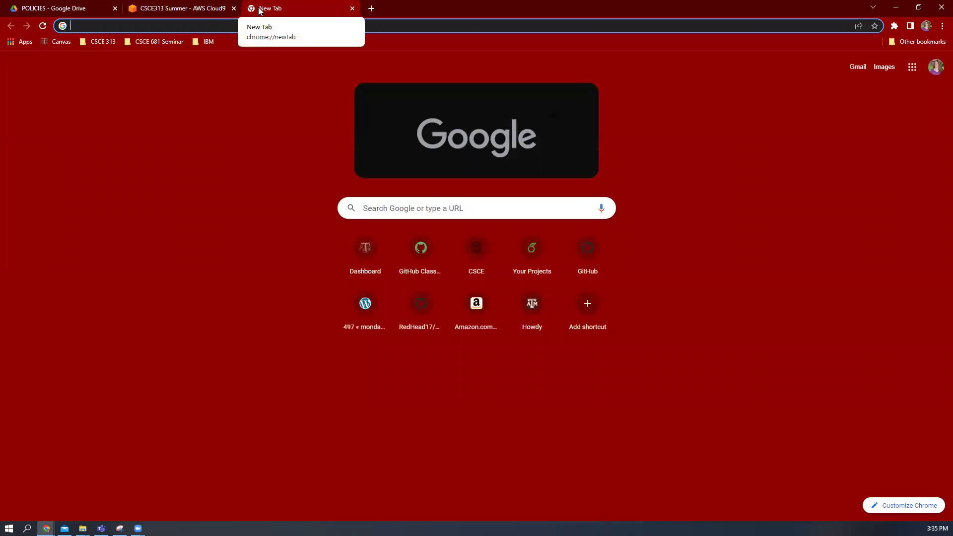
Go to GitHub and open Settings > Developer settings > Personal access tokens
type("git")
key("Return")
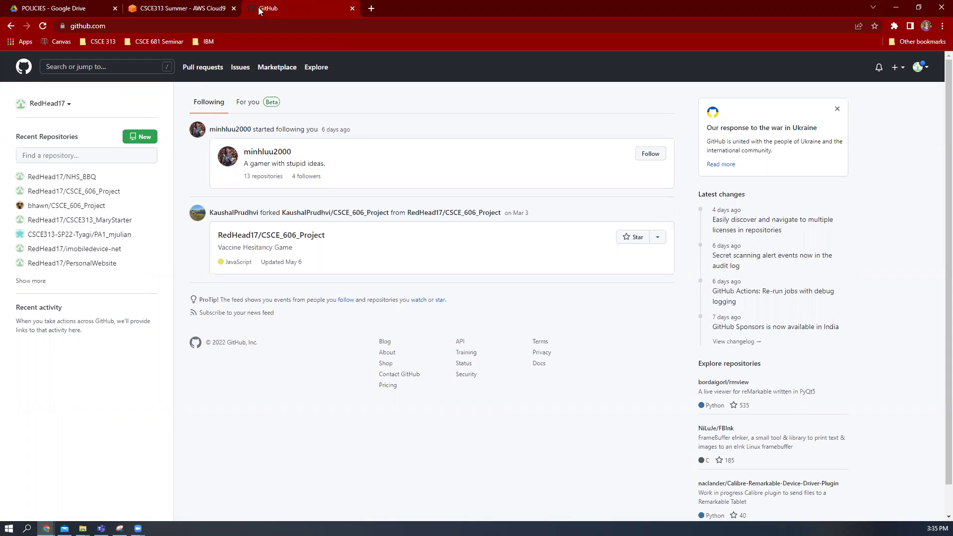
left_click(926, 69)
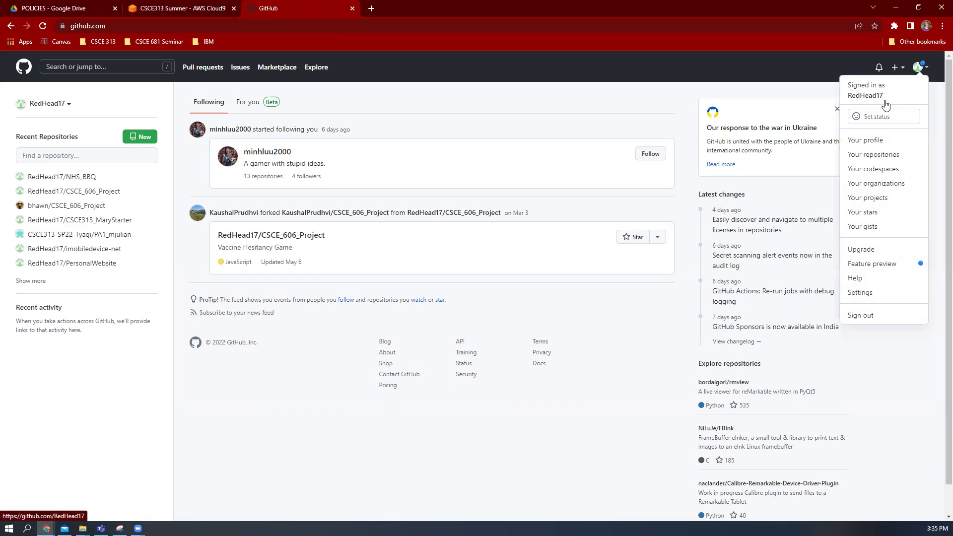
left_click(873, 293)
scroll(208, 397, "down", 5)
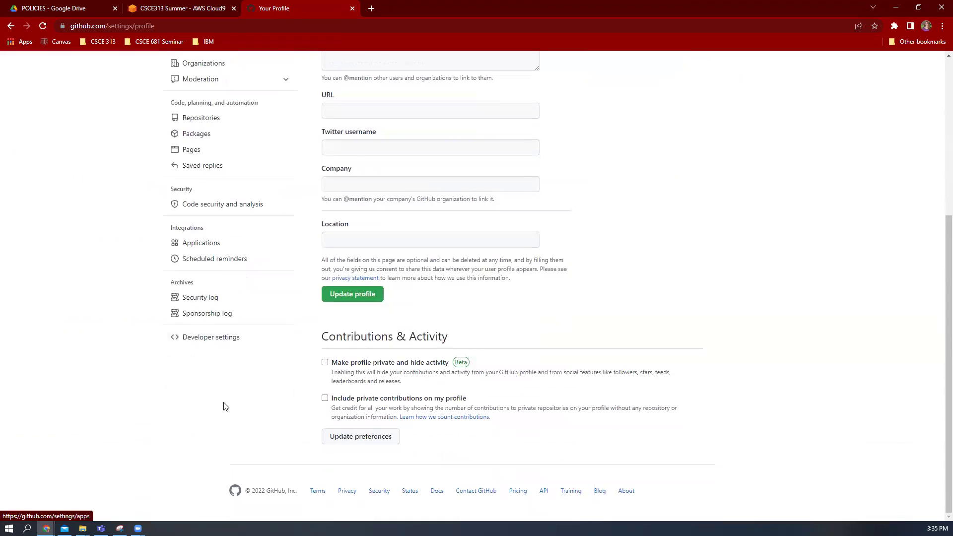
left_click(195, 339)
left_click(240, 174)
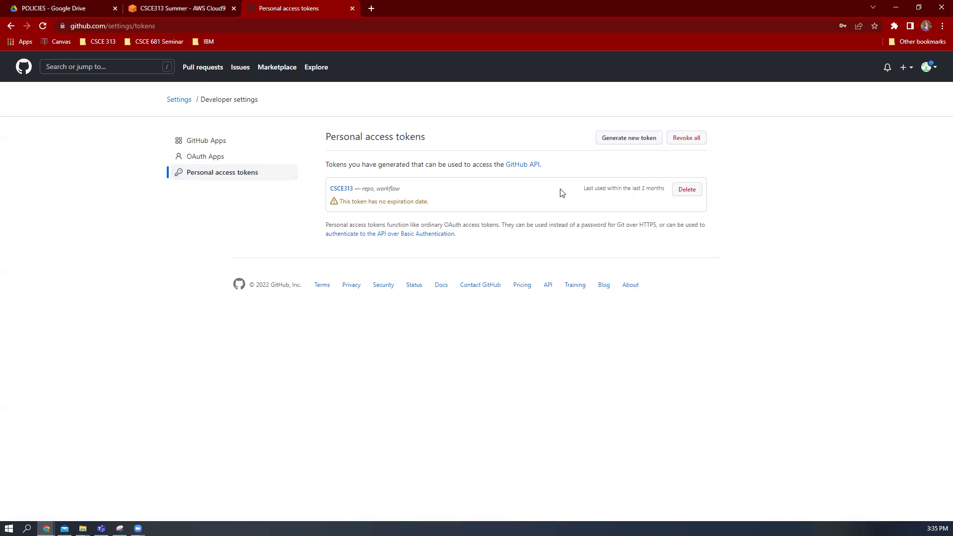
Start a new token noted 'CSCE313 Summer AWS' with No expiration
left_click(656, 146)
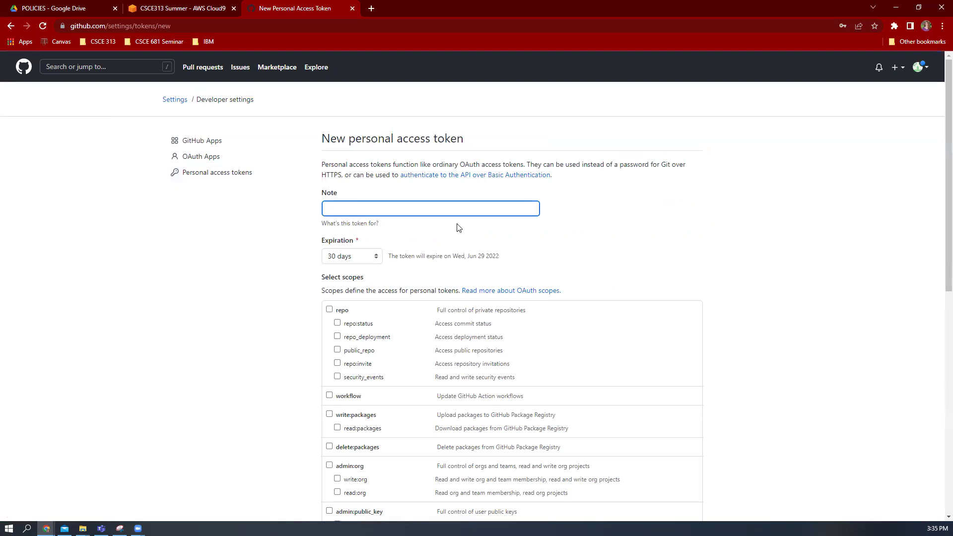
type("CSCE313 Summer AWS")
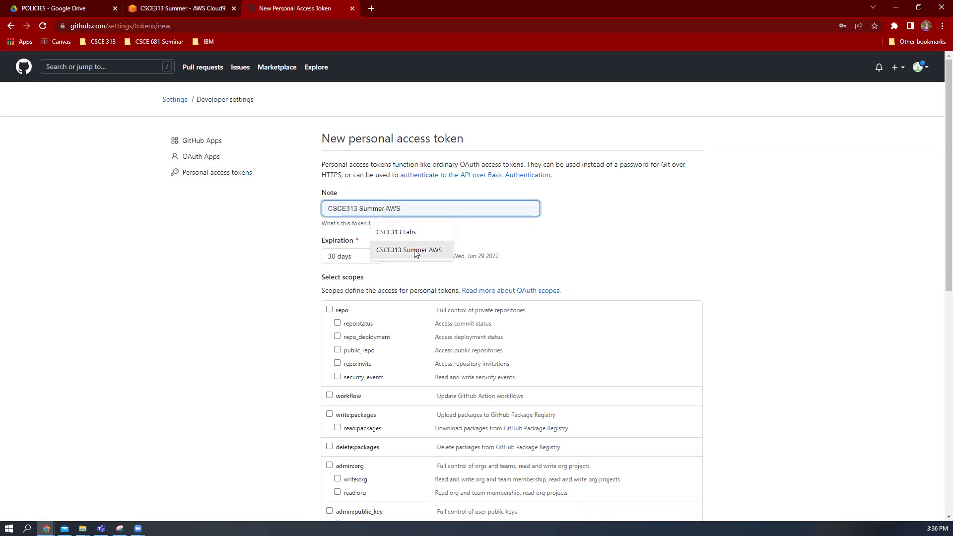
left_click(409, 250)
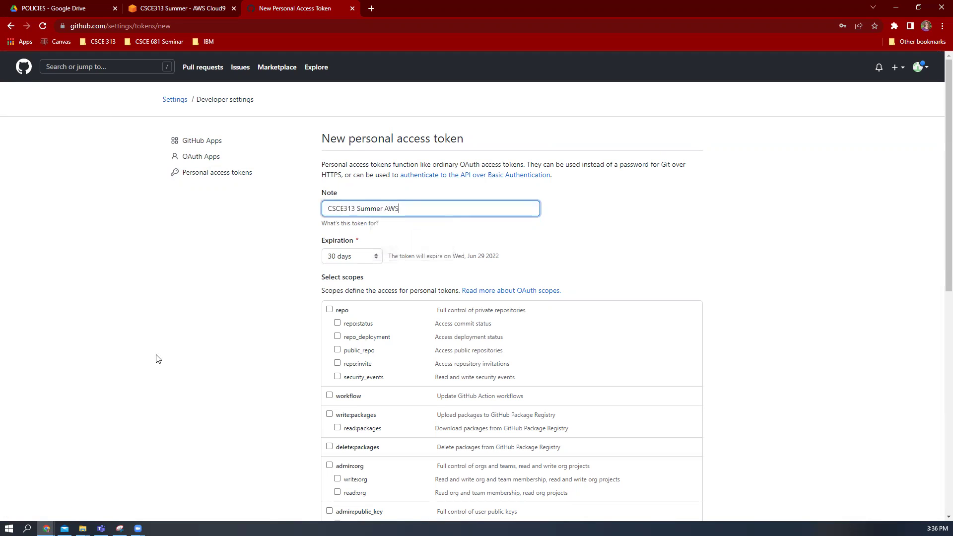
left_click(357, 262)
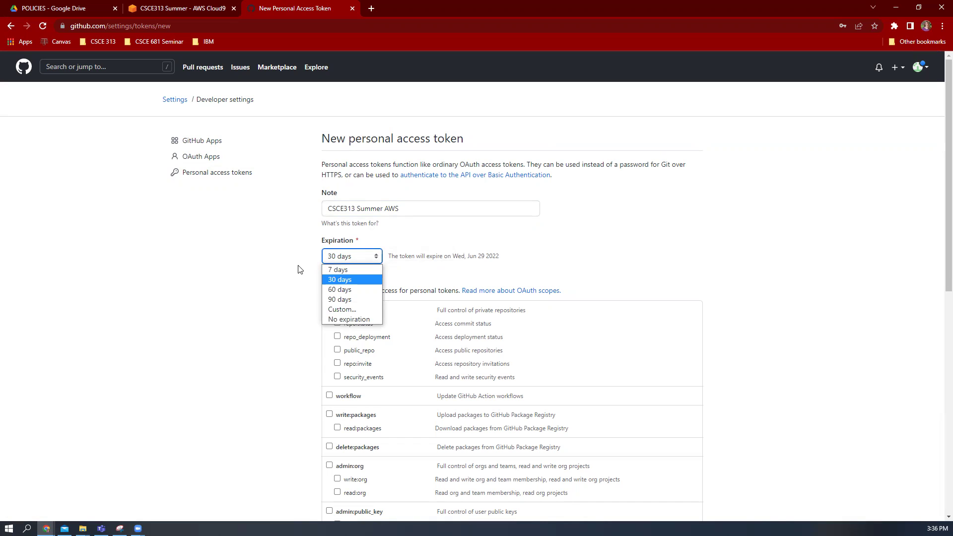
left_click(352, 321)
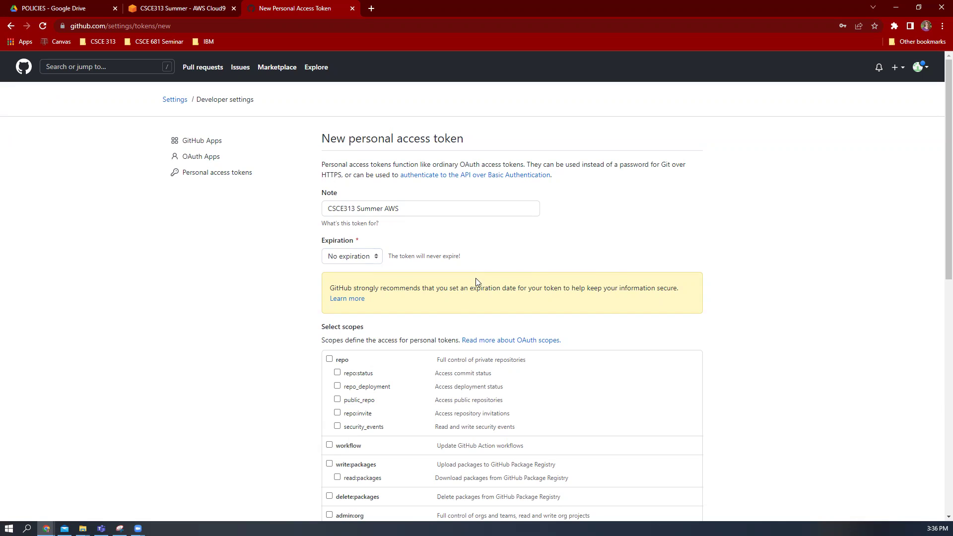
scroll(484, 278, "down", 4)
scroll(493, 283, "up", 1)
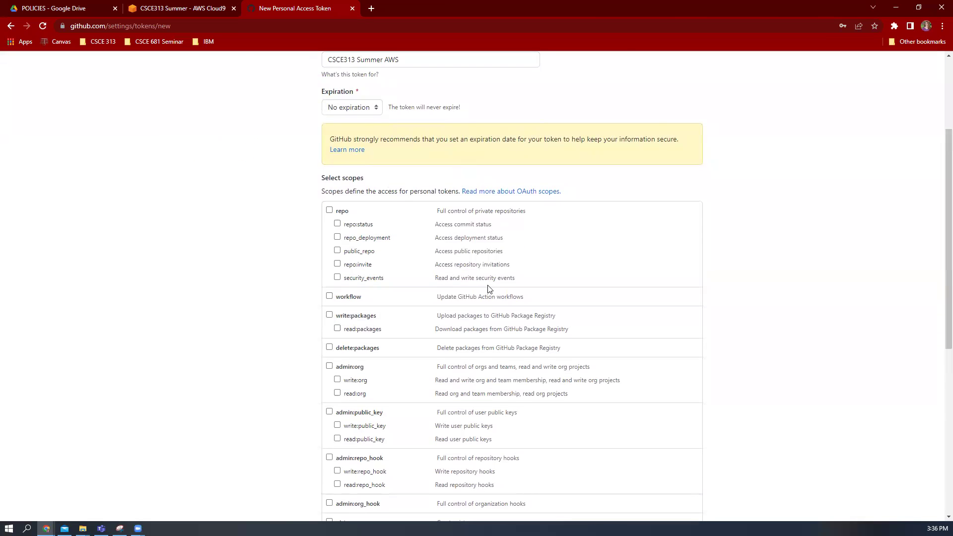
Grant the token full repo scope, generate it, and copy the token value
left_click(330, 211)
scroll(714, 287, "down", 7)
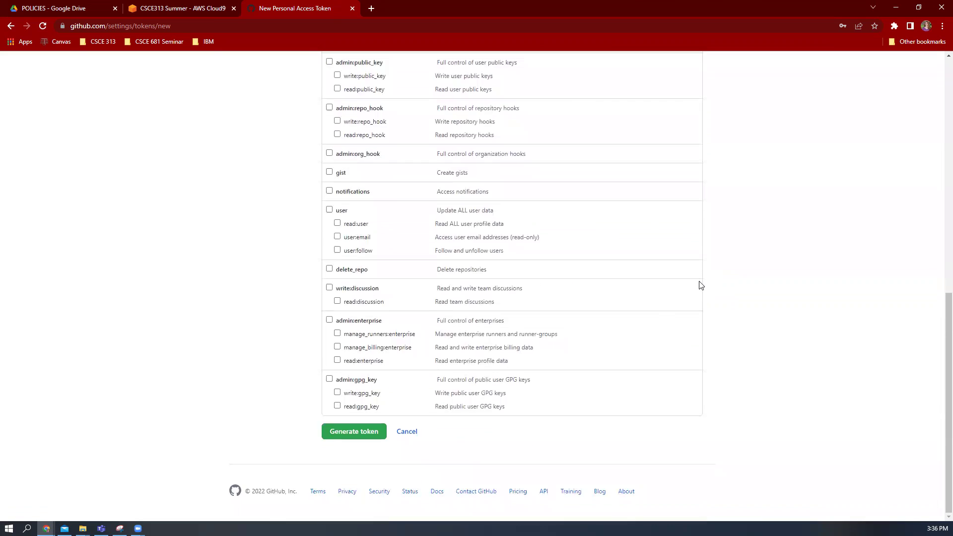
left_click(370, 432)
left_click(498, 258)
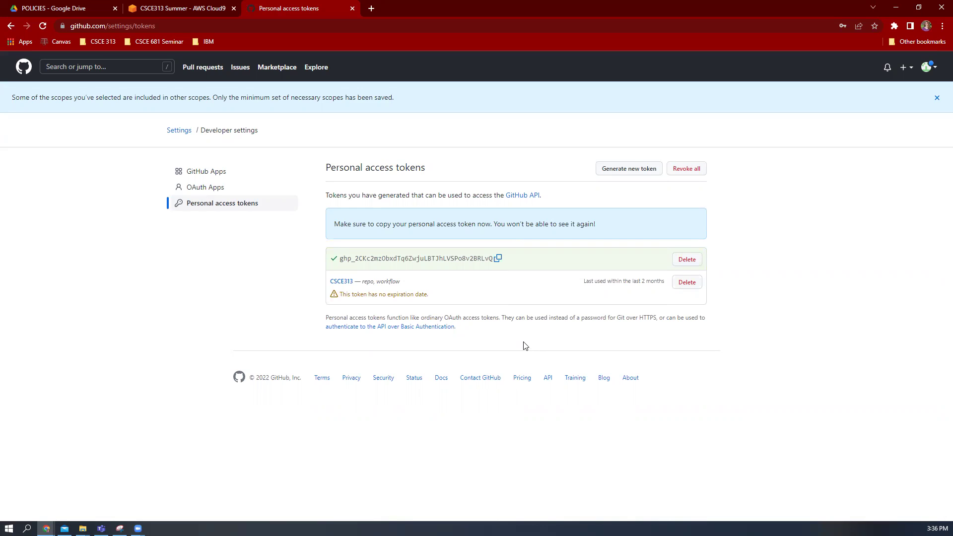
left_click(165, 7)
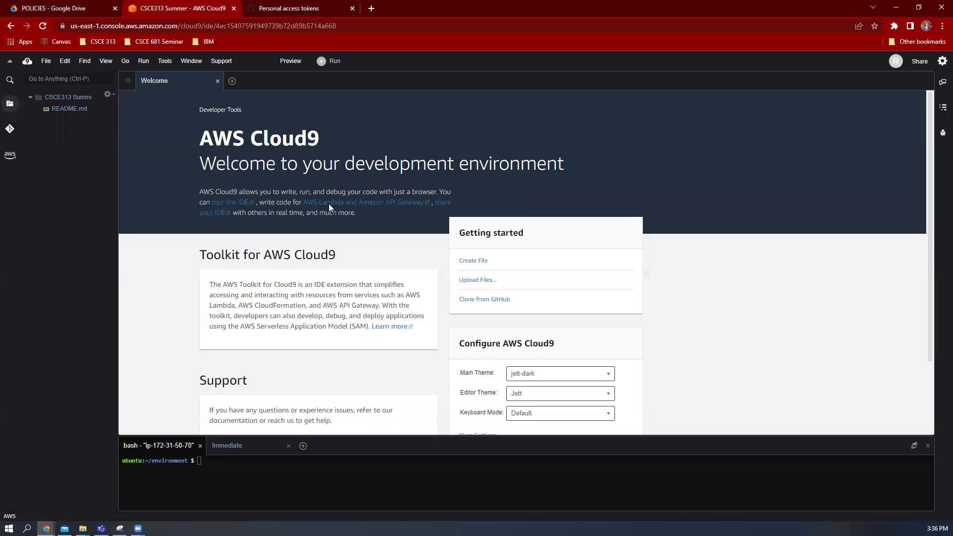
Enlarge the terminal and create pat.txt with 'touch pat.txt'
left_click_drag(360, 435, 351, 360)
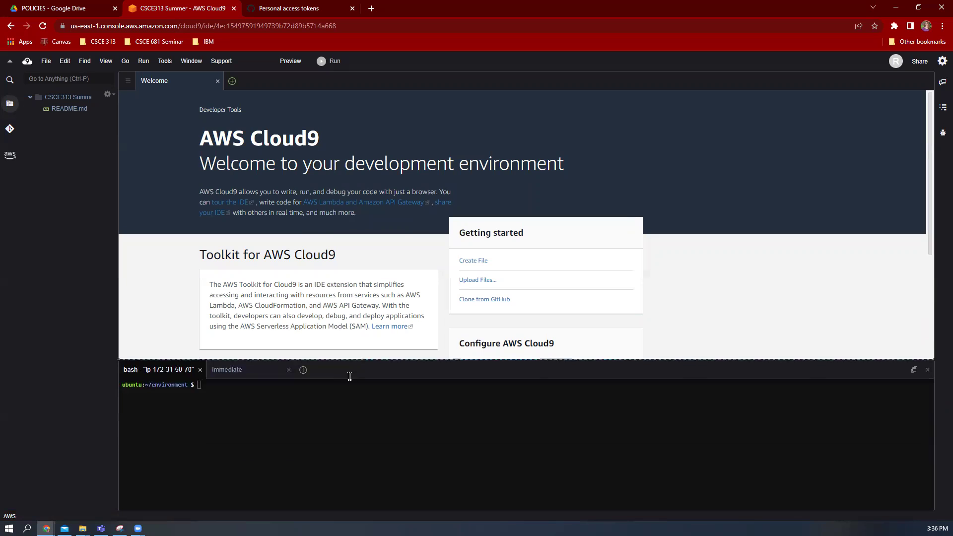
type("touc")
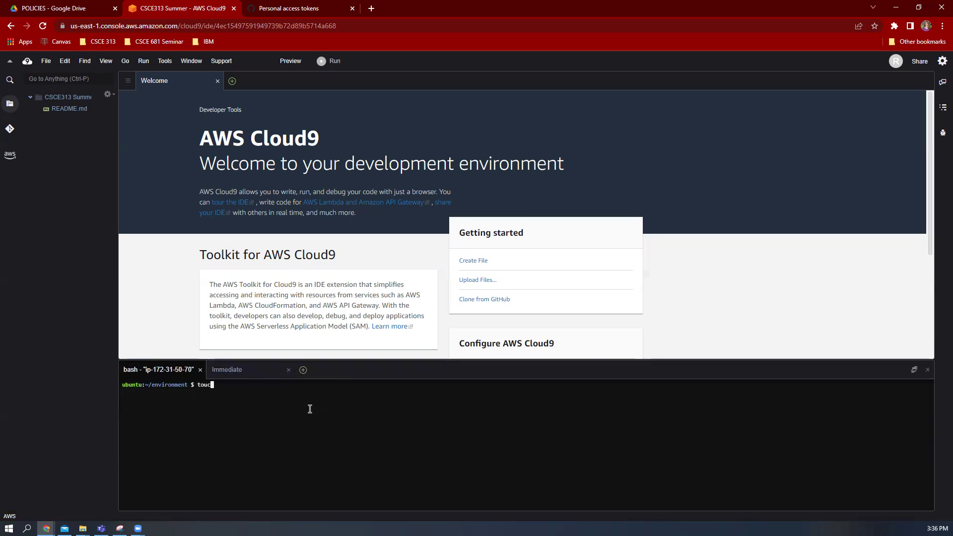
type("h pat.txt")
key("Return")
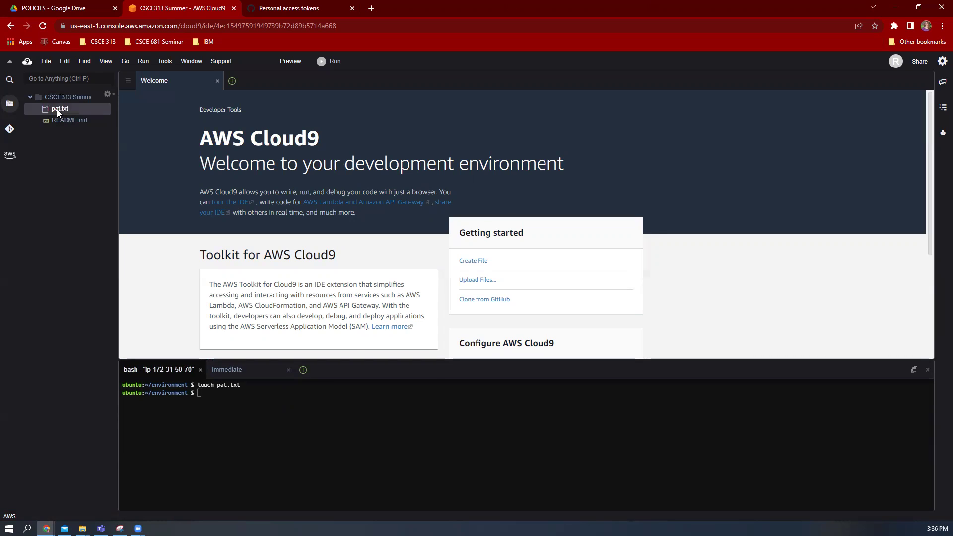
Paste the copied GitHub token into pat.txt and save it
double_click(56, 110)
right_click(285, 120)
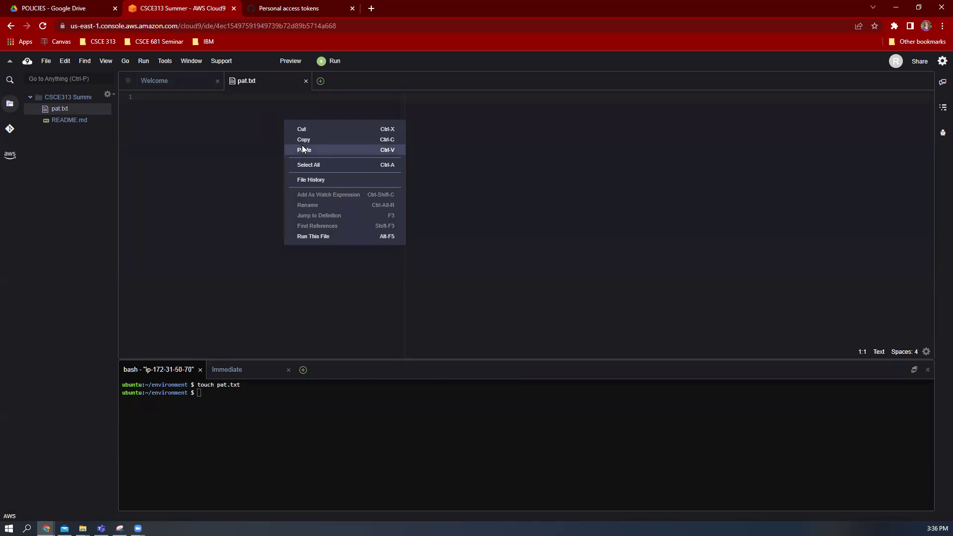
left_click(302, 145)
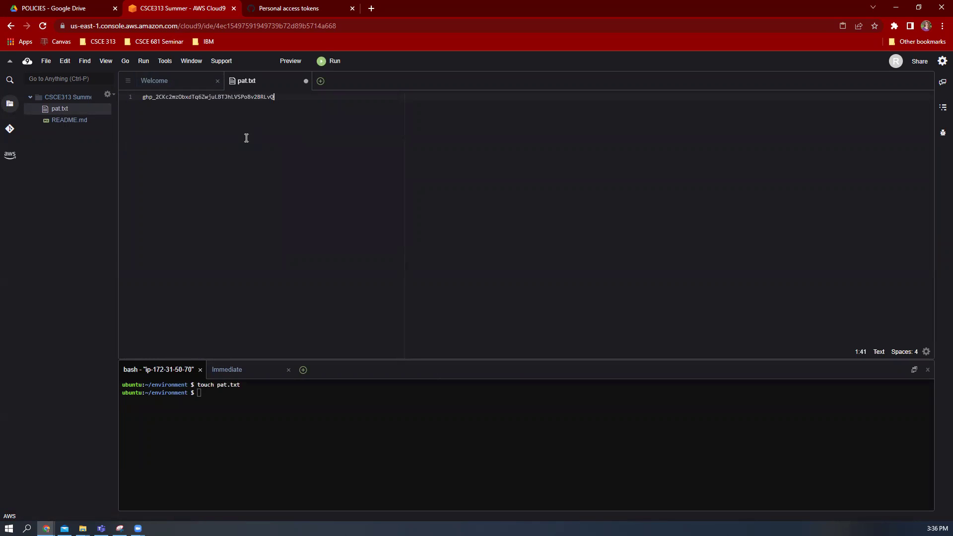
key("ctrl+s")
left_click(143, 97)
left_click_drag(248, 92, 285, 98)
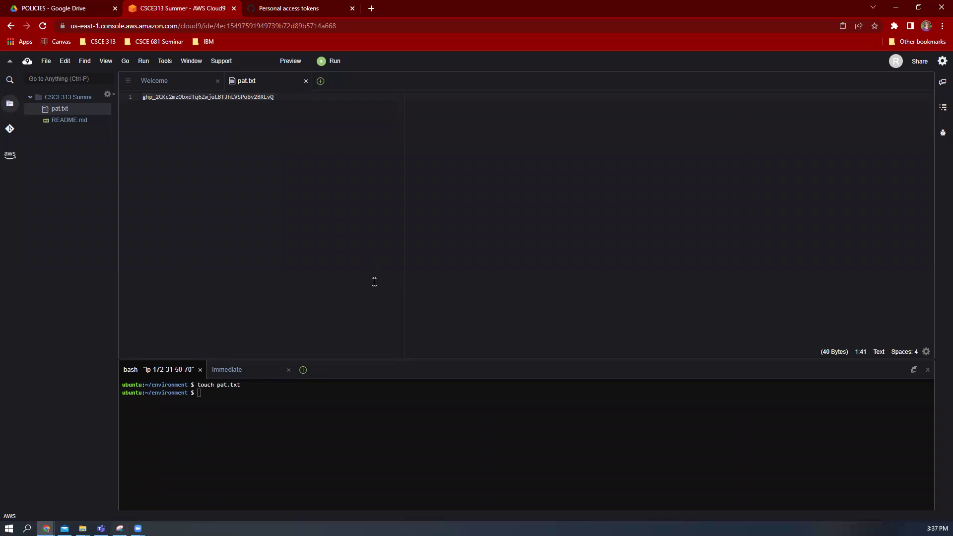
left_click_drag(350, 363, 359, 322)
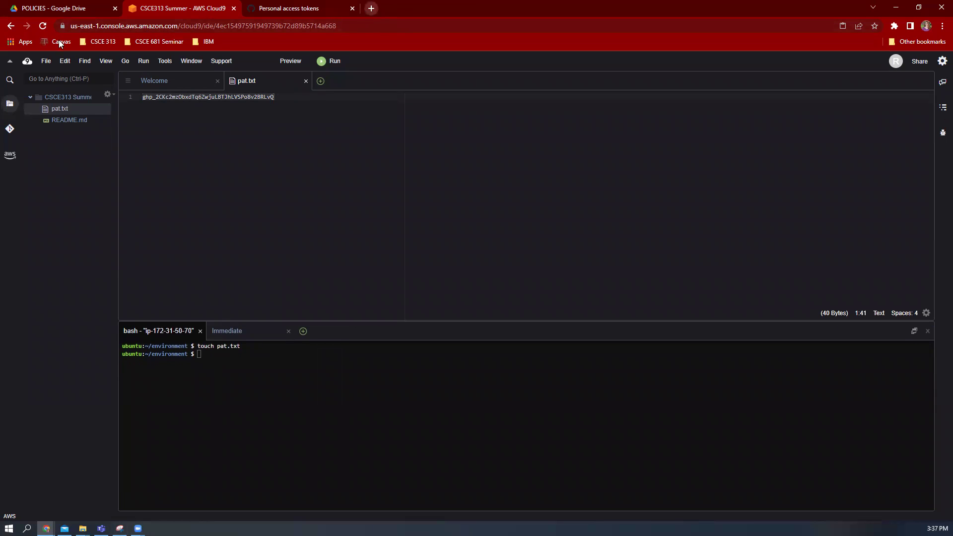
Browse CSCE 313 MASTER REPO > PROGRAMMING ASSIGNMENTS > PA0 > Description and open PA0.docx
left_click(54, 8)
left_click(270, 98)
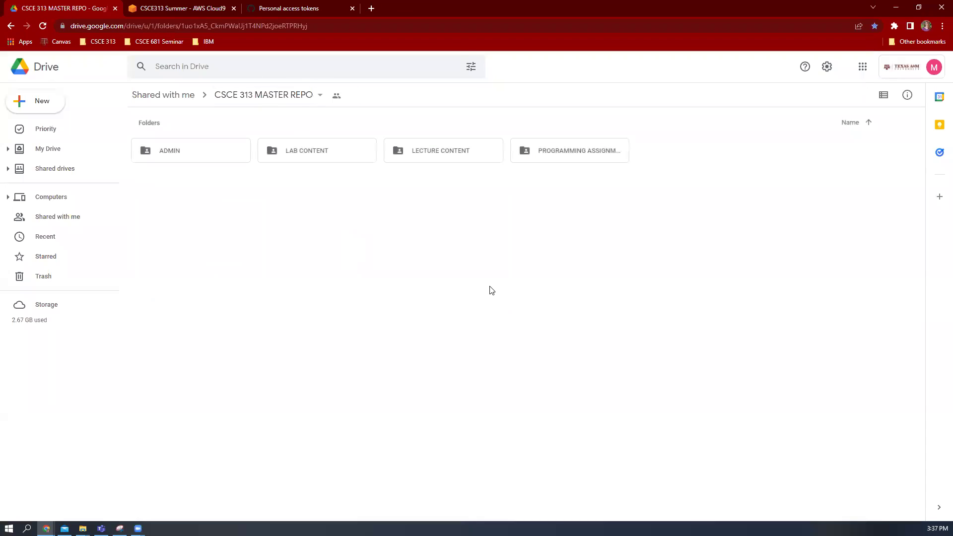
double_click(532, 150)
double_click(186, 150)
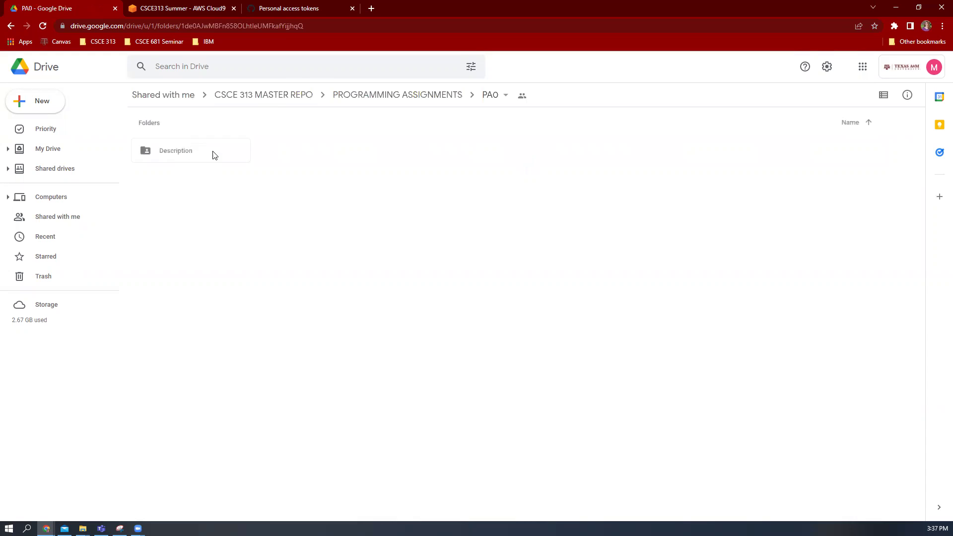
double_click(183, 156)
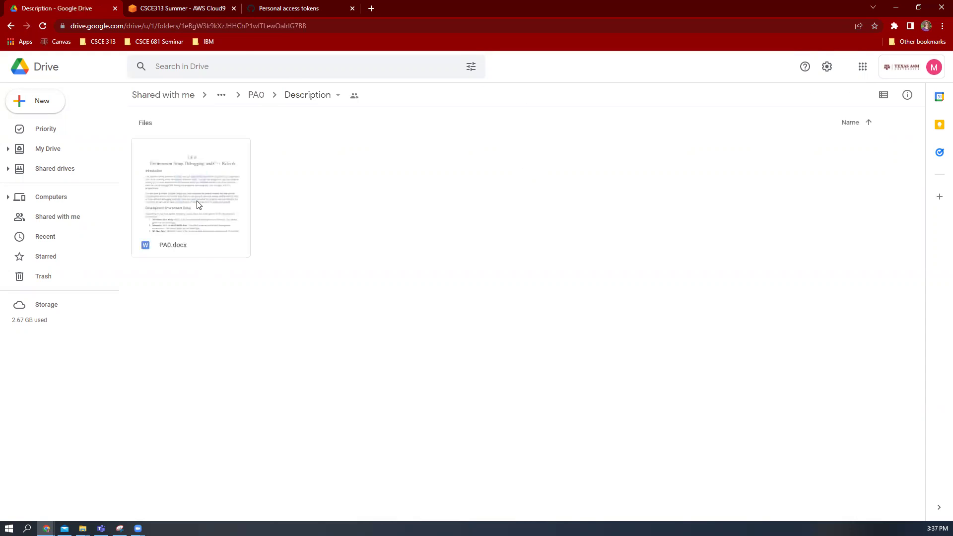
double_click(198, 203)
Scroll to Location of the Code and follow the classroom.github.com invitation link
scroll(362, 261, "down", 5)
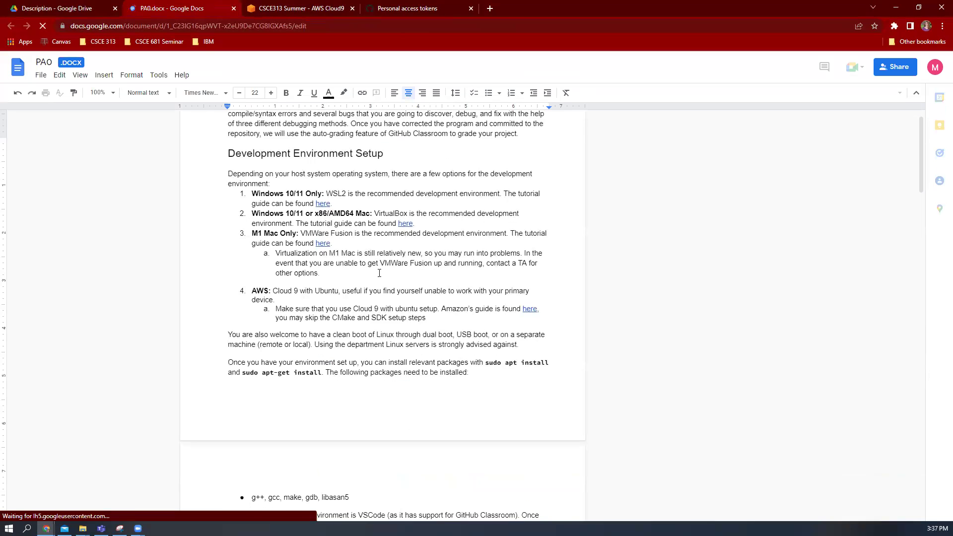
scroll(467, 338, "up", 5)
scroll(468, 339, "down", 3)
scroll(459, 308, "up", 3)
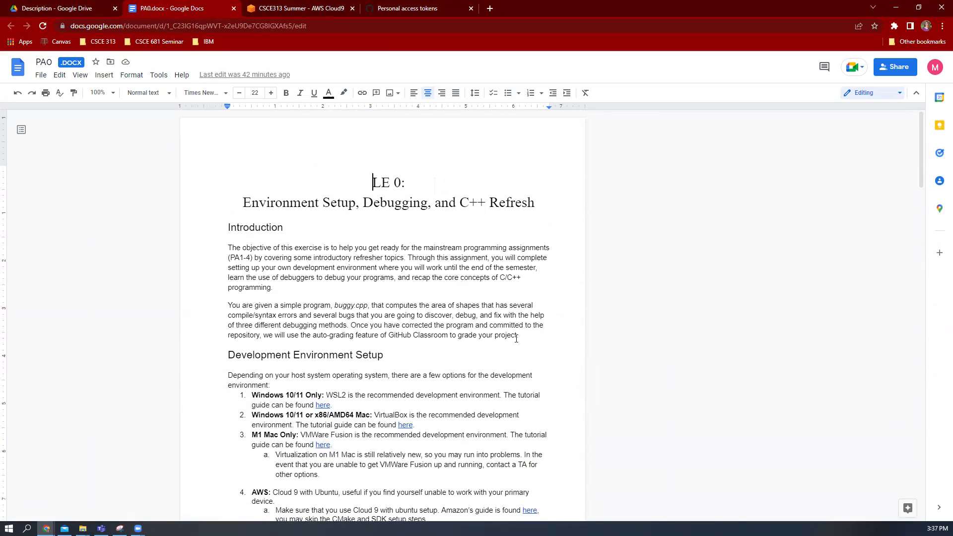
scroll(511, 331, "down", 20)
scroll(511, 332, "down", 6)
scroll(481, 260, "up", 4)
left_click_drag(308, 269, 324, 274)
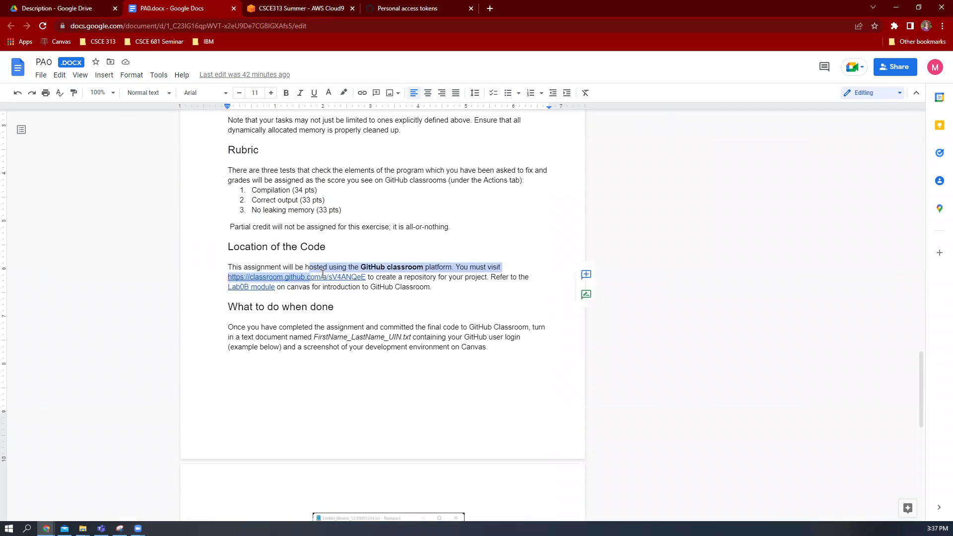
left_click(325, 275)
left_click(322, 296)
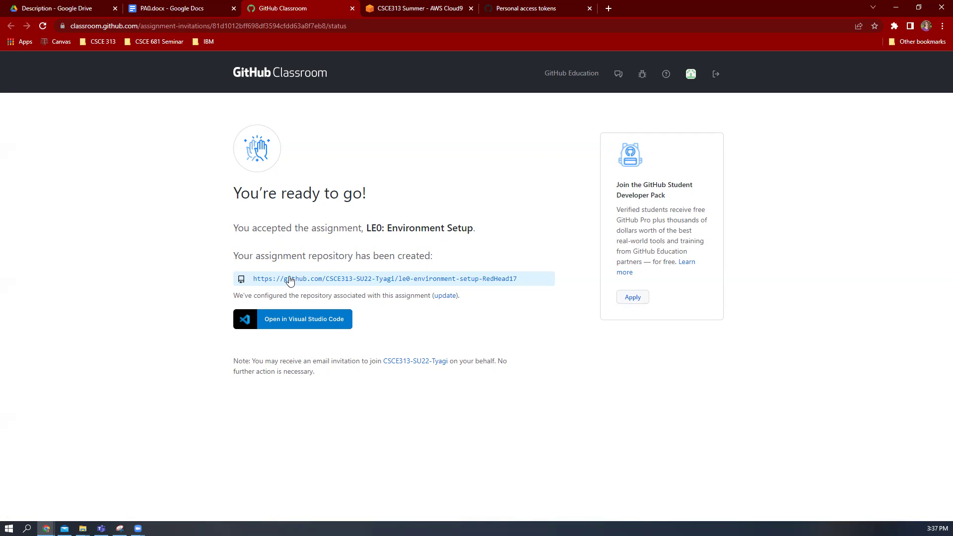
Open the LE0 environment-setup repository and copy its HTTPS clone URL
left_click(387, 281)
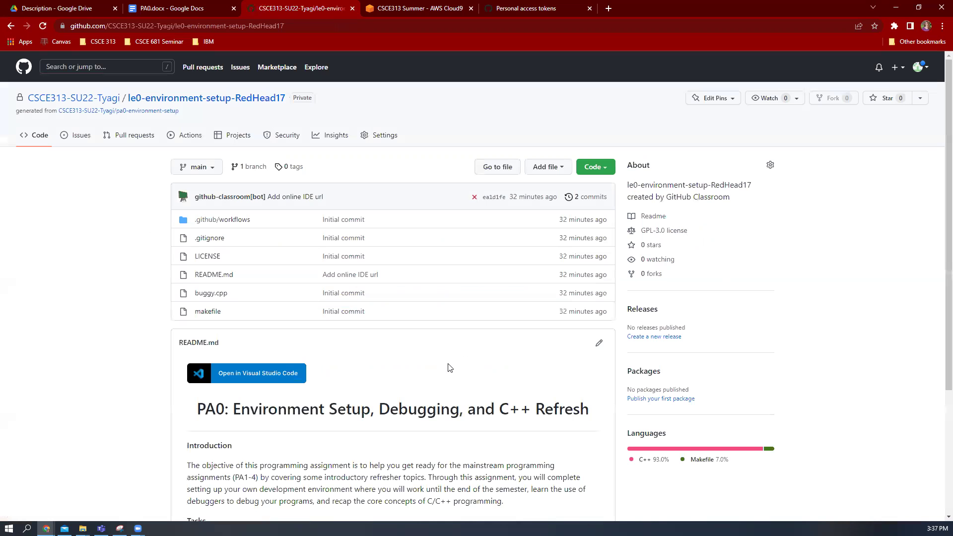
left_click(610, 173)
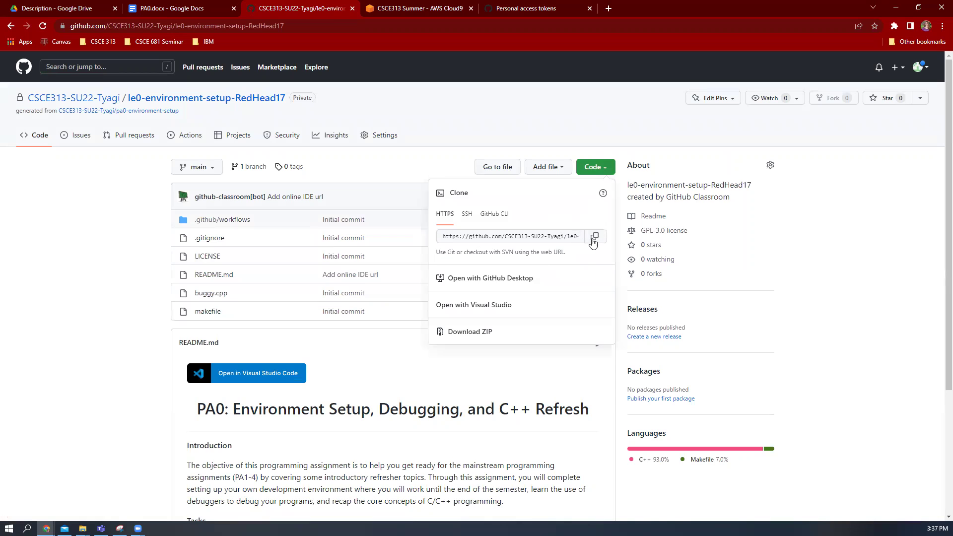
left_click(594, 237)
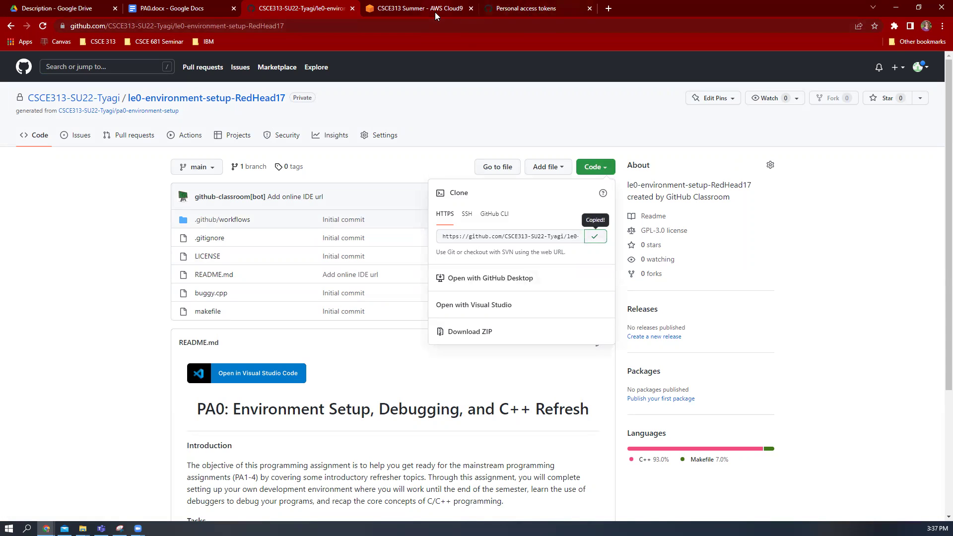
left_click(434, 12)
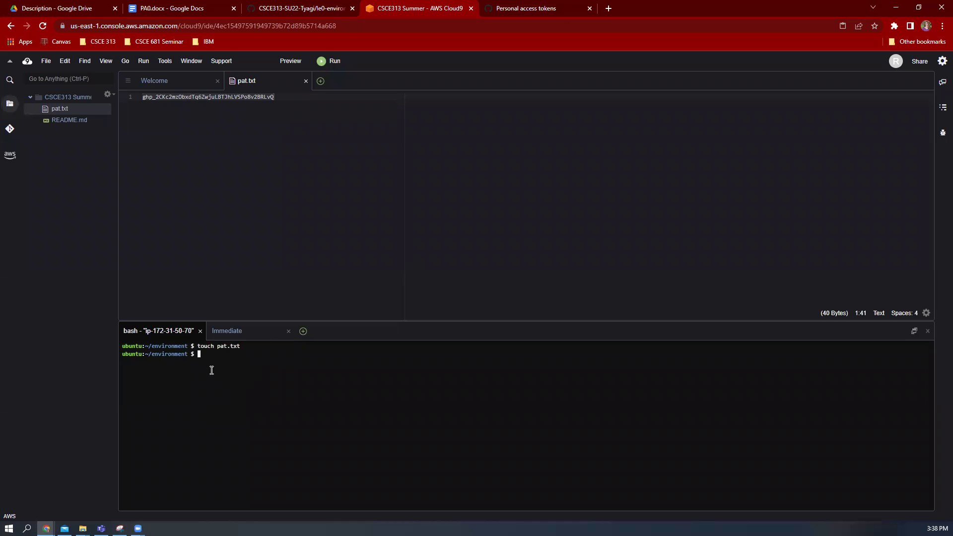
Run git clone with the pasted assignment repository URL in the terminal
type("git clone")
right_click(215, 389)
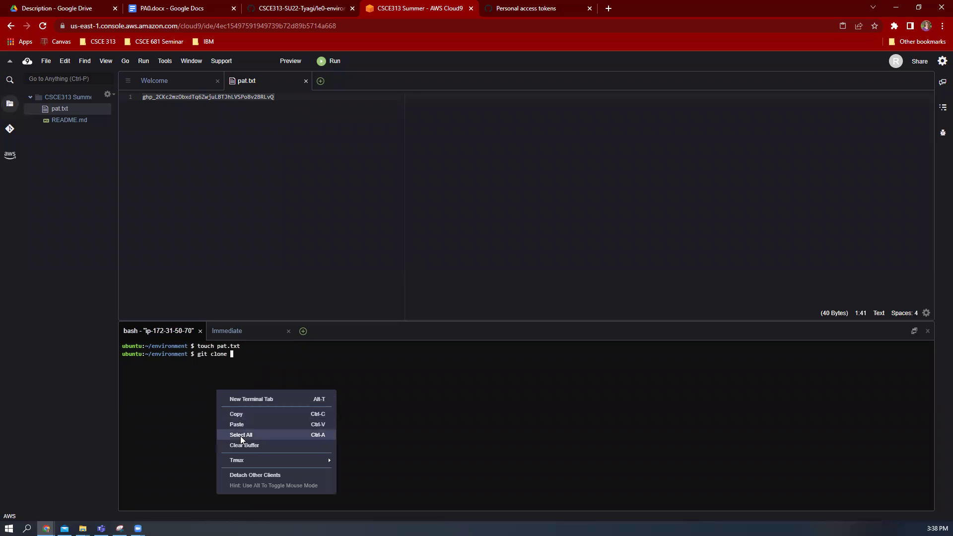
left_click(245, 423)
key("Return")
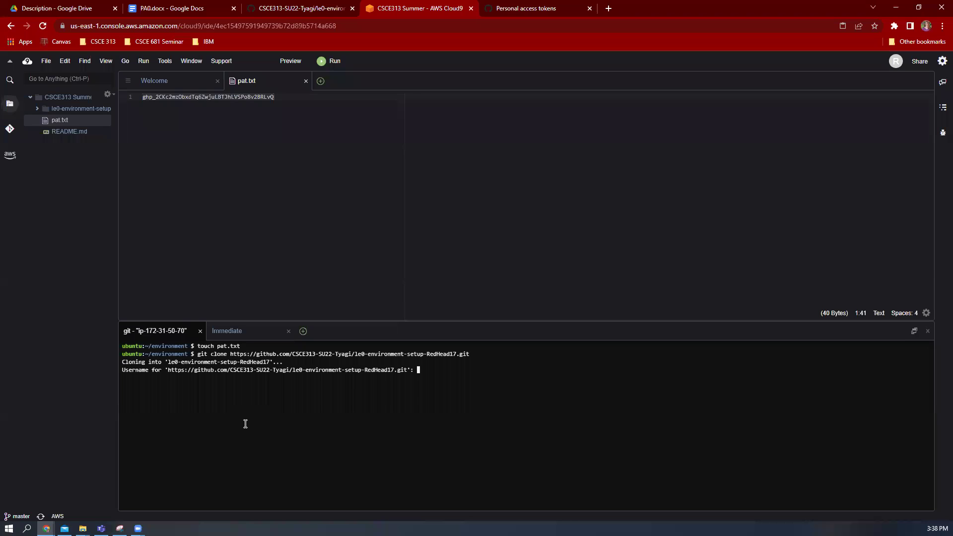
Authenticate the clone with the GitHub username and the personal access token copied from pat.txt
type("redhead17")
key("Return")
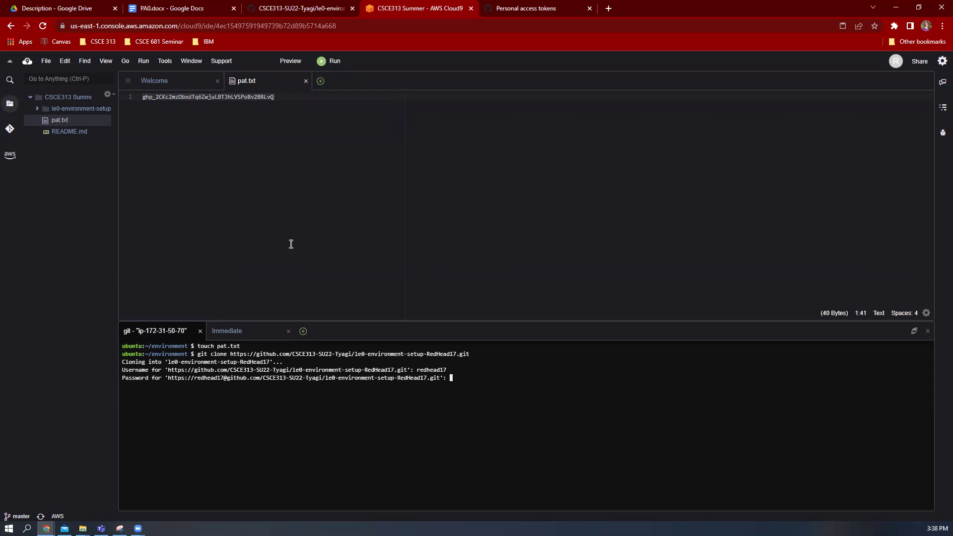
left_click(188, 96)
right_click(188, 96)
left_click(216, 114)
right_click(494, 405)
left_click(528, 439)
key("Return")
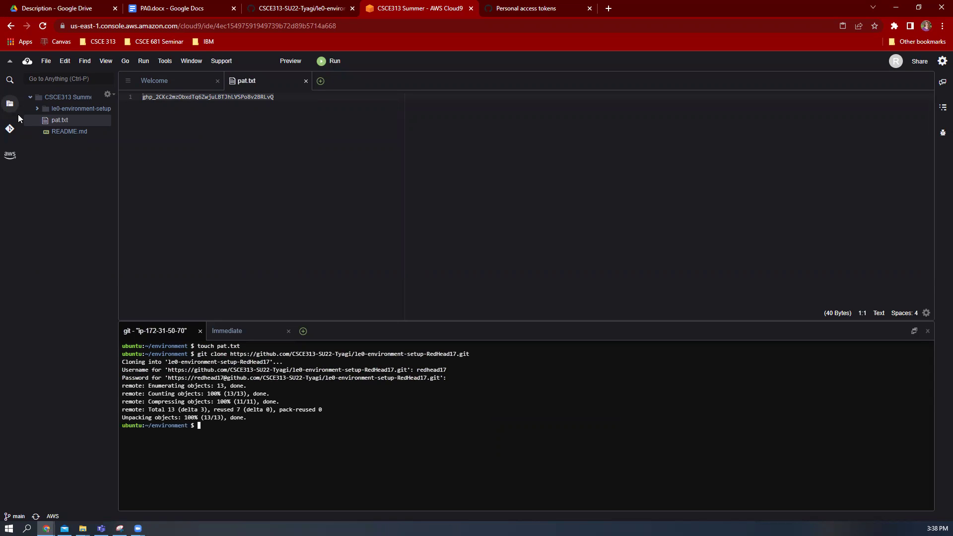
In the cloned repo's buggy.cpp, insert '// comment' on a new line after int x, y; and save
left_click(38, 109)
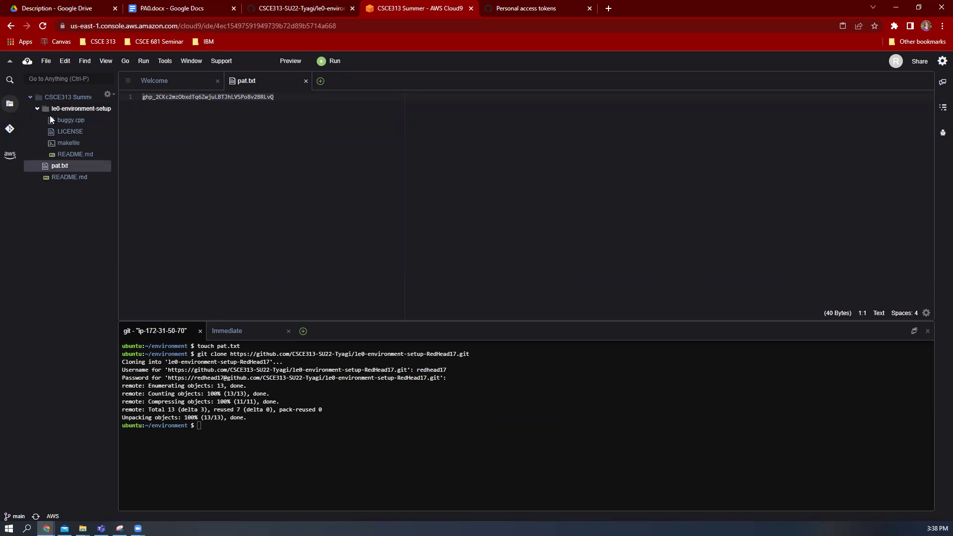
double_click(77, 120)
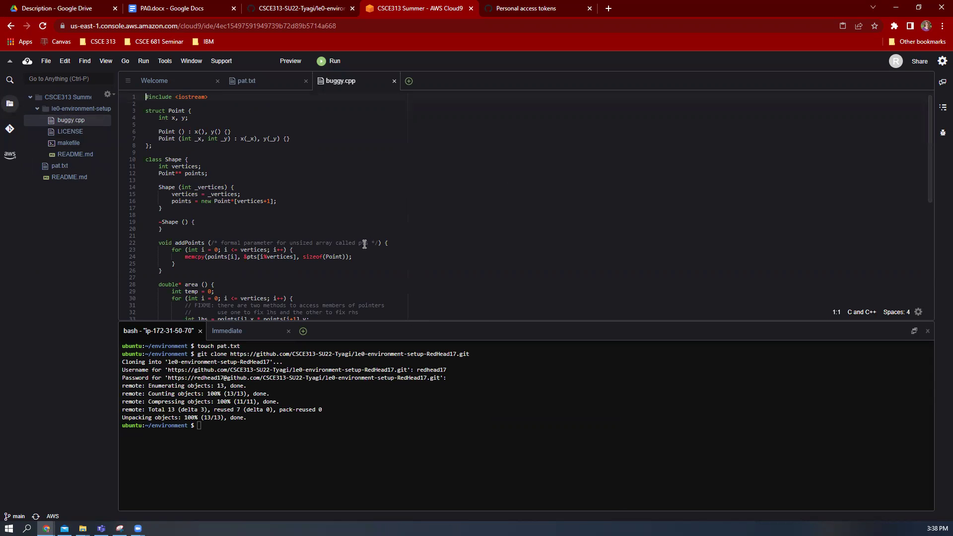
left_click(234, 121)
key("Return")
type("//")
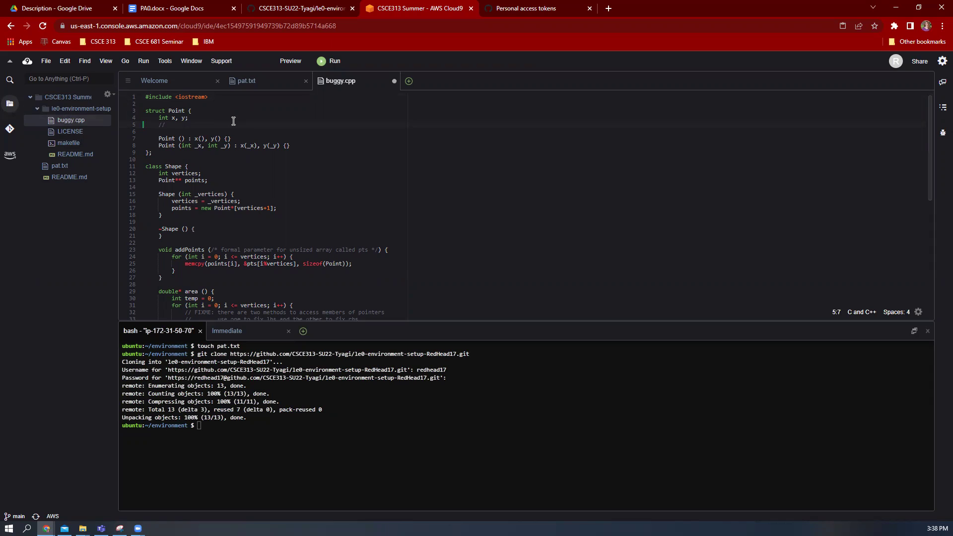
type("comment")
key("ctrl+s")
Change into the cloned repository folder and check its git status
left_click(271, 446)
type("git status")
key("Return")
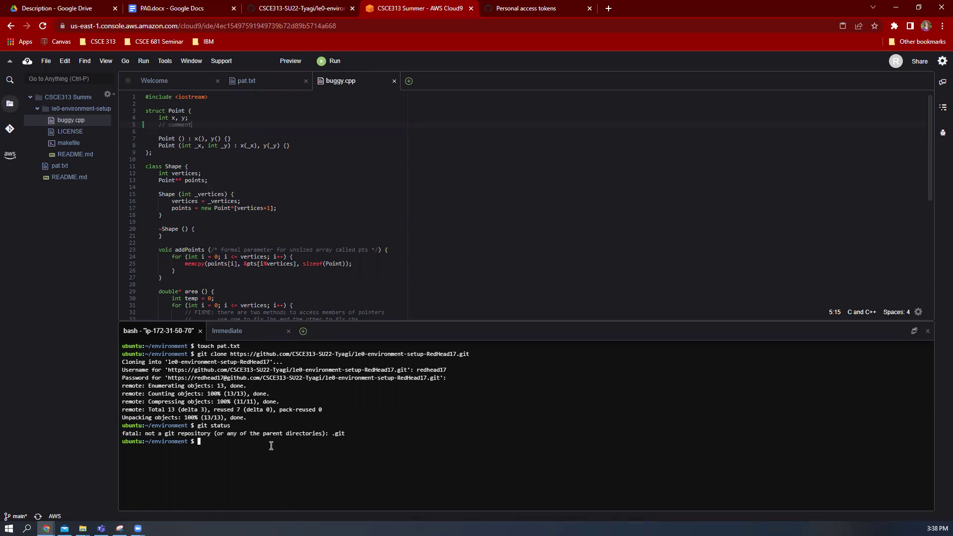
type("cd le")
key("Tab")
key("Return")
type("git status")
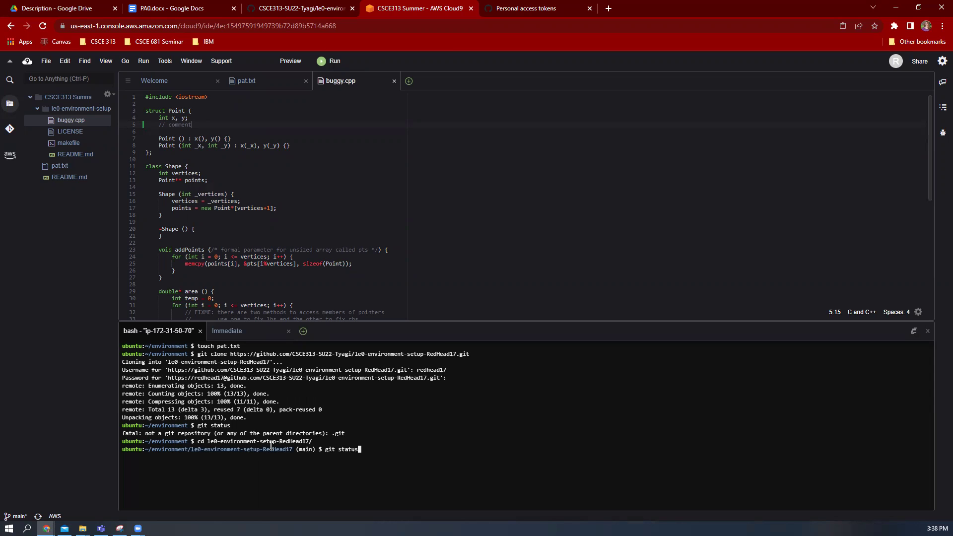
key("Return")
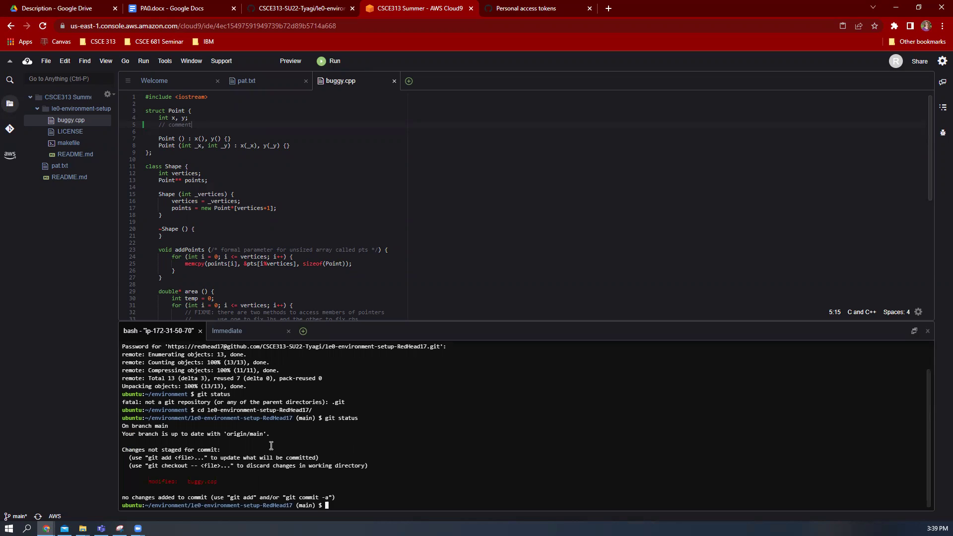
Stage all changes with git add . and commit them as "Added comment."
type("git add .")
key("Return")
type("git ")
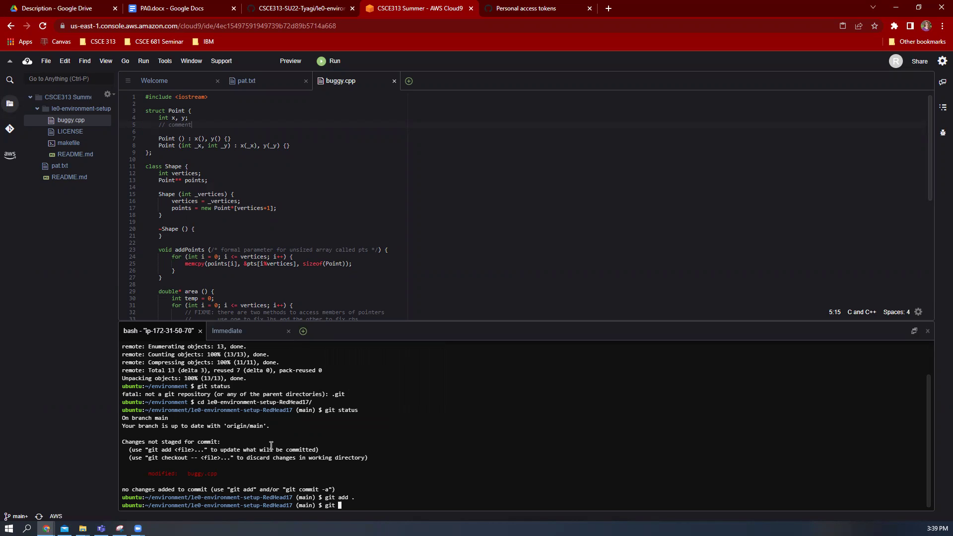
type("commit -m \"")
type("Added comment.\"")
key("Return")
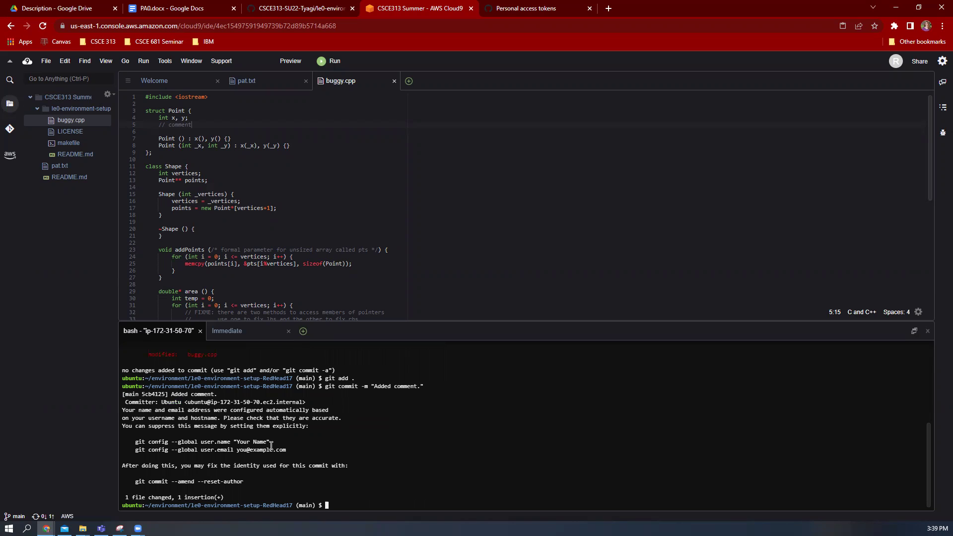
left_click_drag(244, 498, 127, 500)
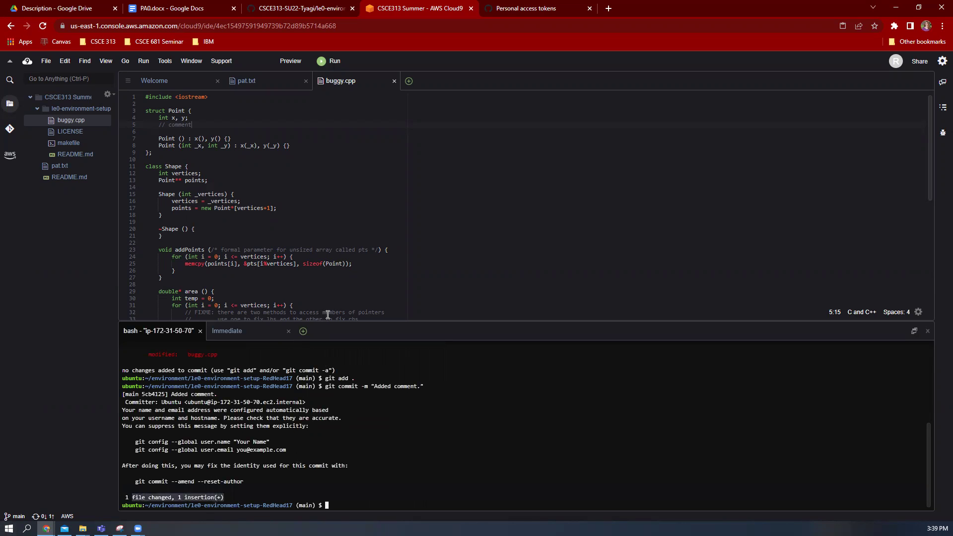
Run git push origin main in the repository terminal
type("git push oro")
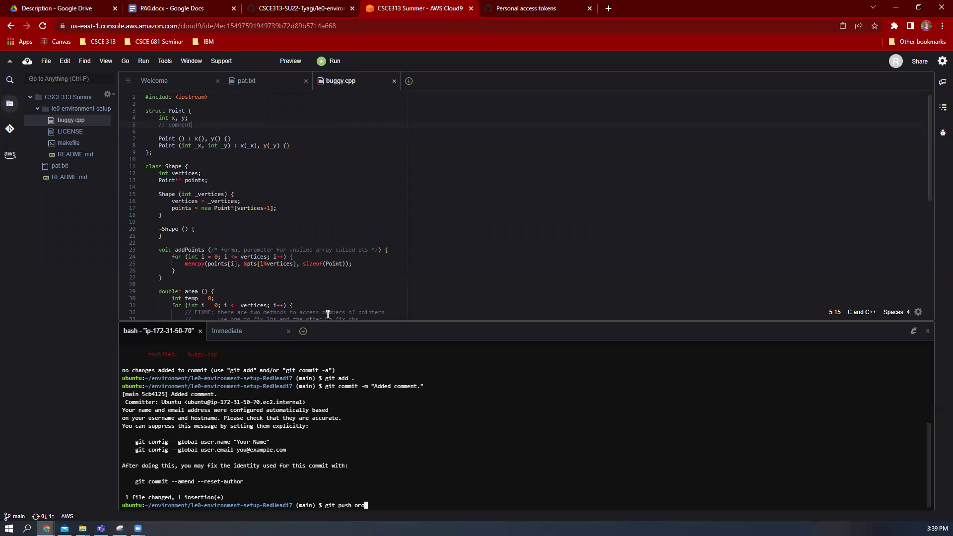
key("BackSpace")
type("igin main")
key("Return")
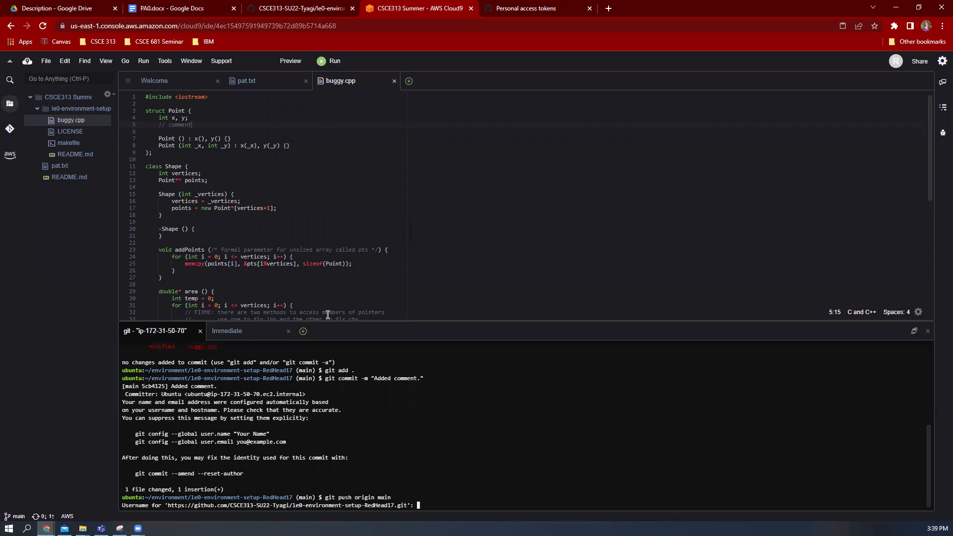
Authenticate the push with the GitHub username and the personal access token from pat.txt
type("redhead17")
key("Return")
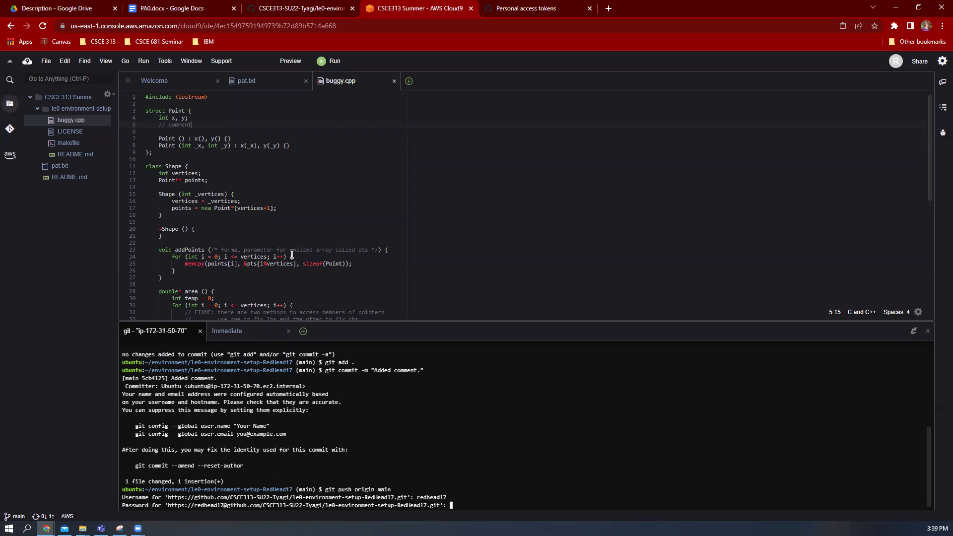
left_click(249, 82)
right_click(238, 94)
left_click(267, 113)
right_click(487, 438)
left_click(530, 451)
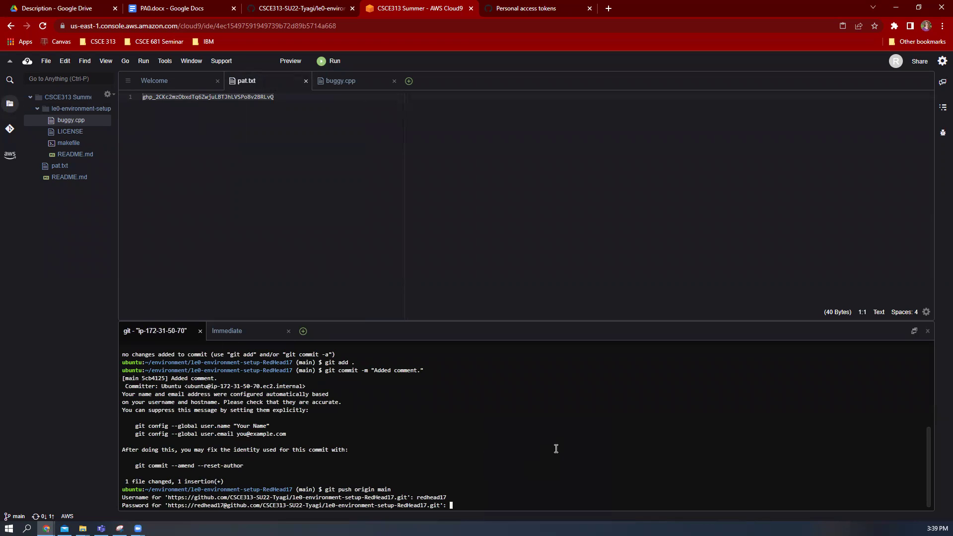
key("Return")
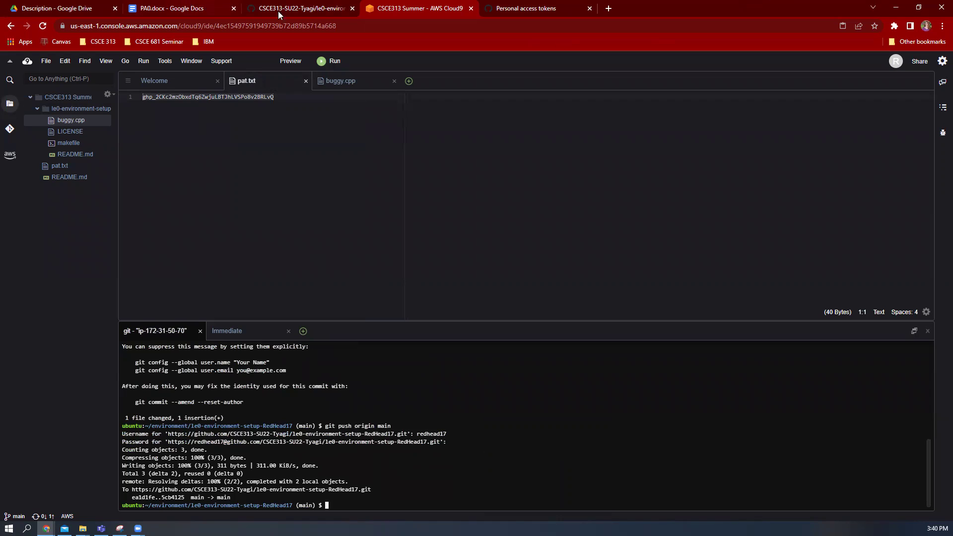
Reload the GitHub repository page and confirm the "Added comment." commit appears
left_click(309, 9)
left_click(430, 172)
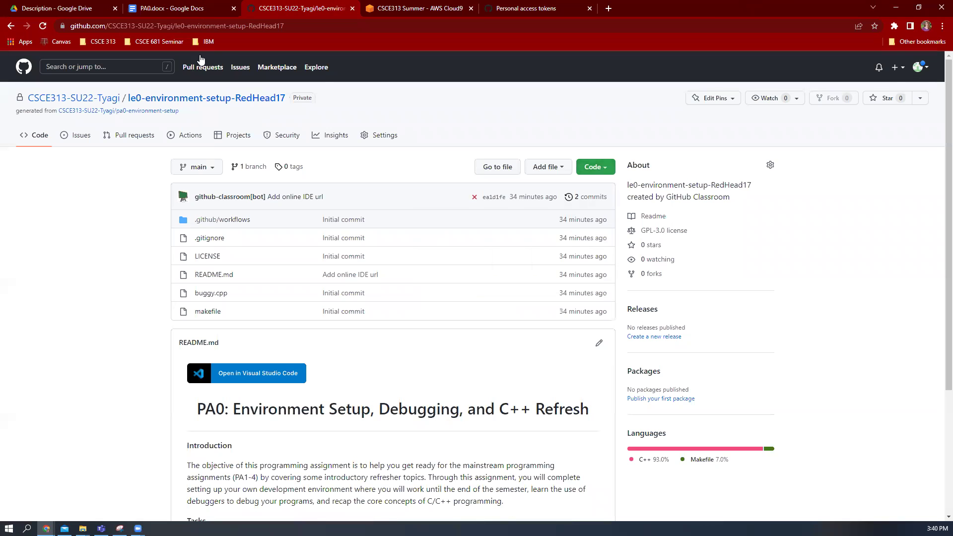
left_click(44, 26)
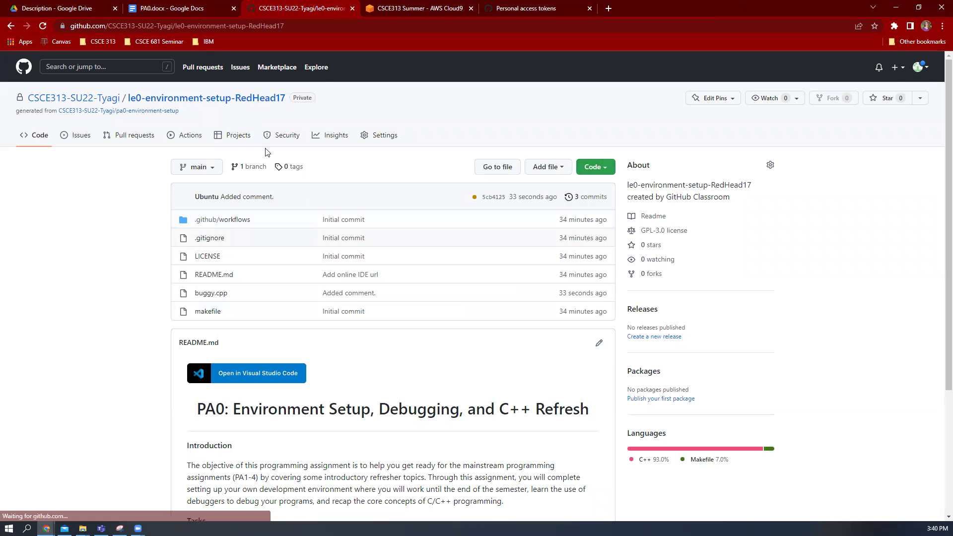
left_click_drag(274, 197, 223, 198)
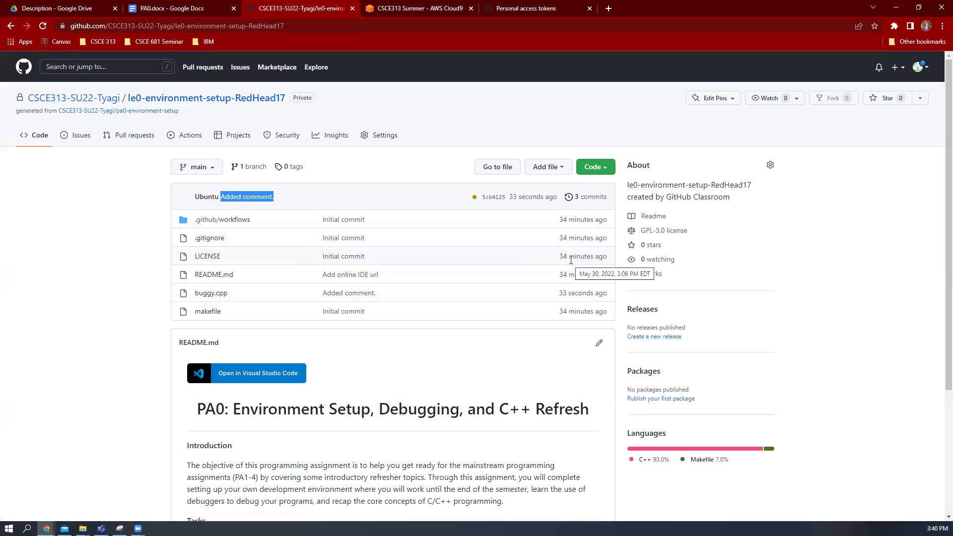
Check the queued workflow run under Actions, then return to Cloud9
left_click(128, 135)
left_click(171, 137)
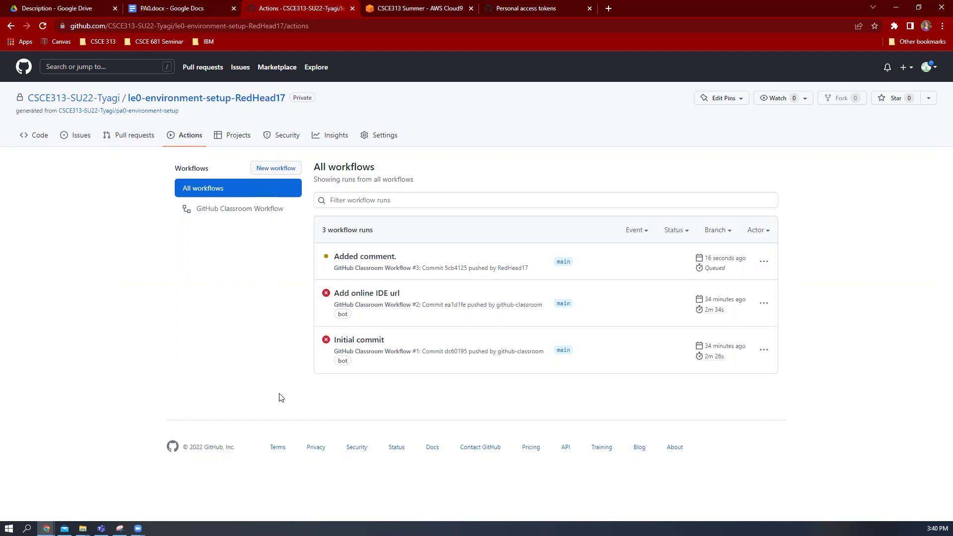
left_click(439, 8)
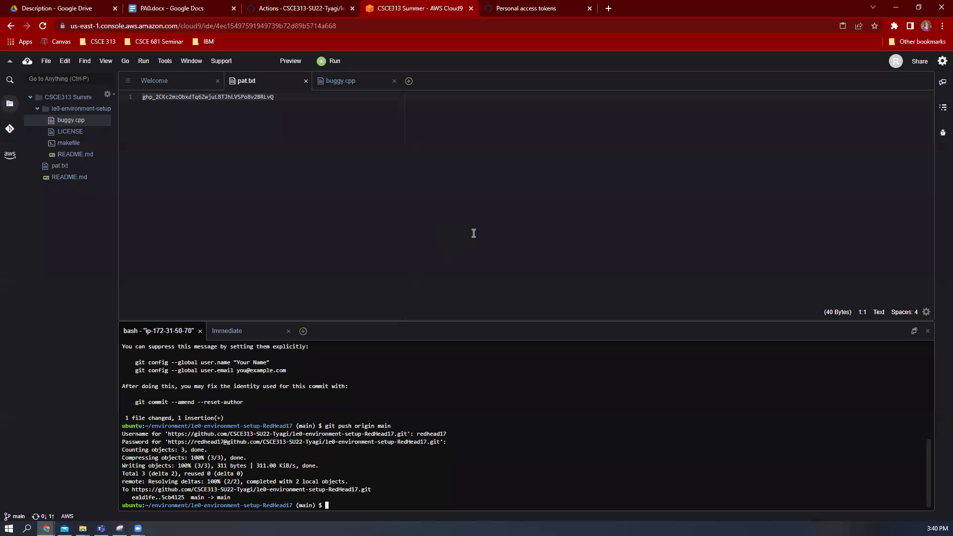